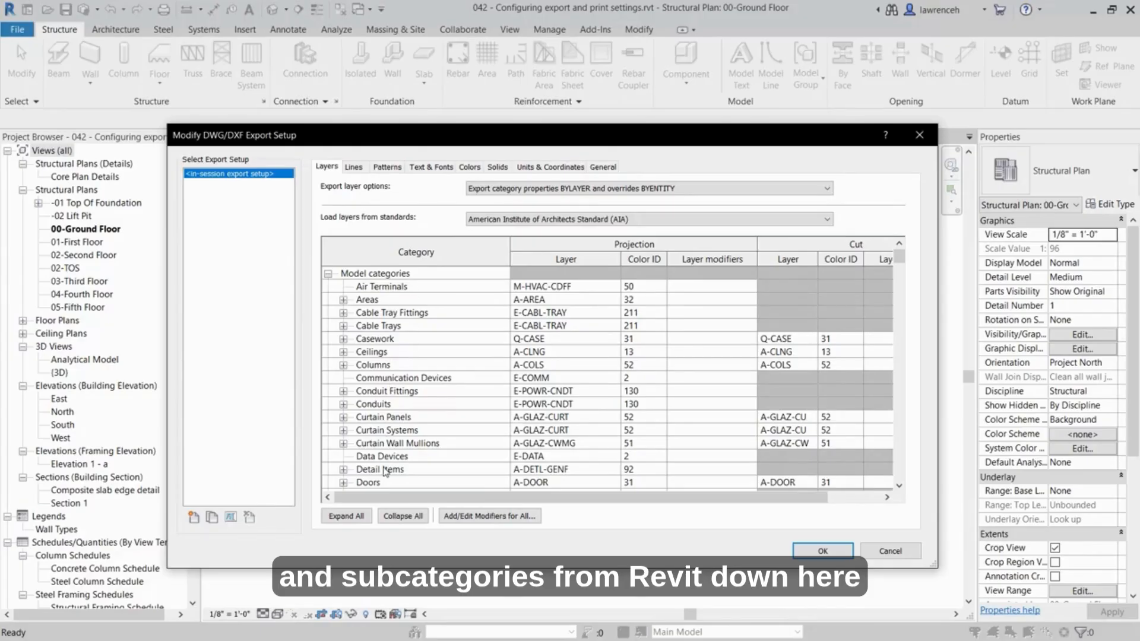
- Review the export setup's layer and color ID mappings, linetypes, hatch patterns, text fonts and color options
left_click(575, 313)
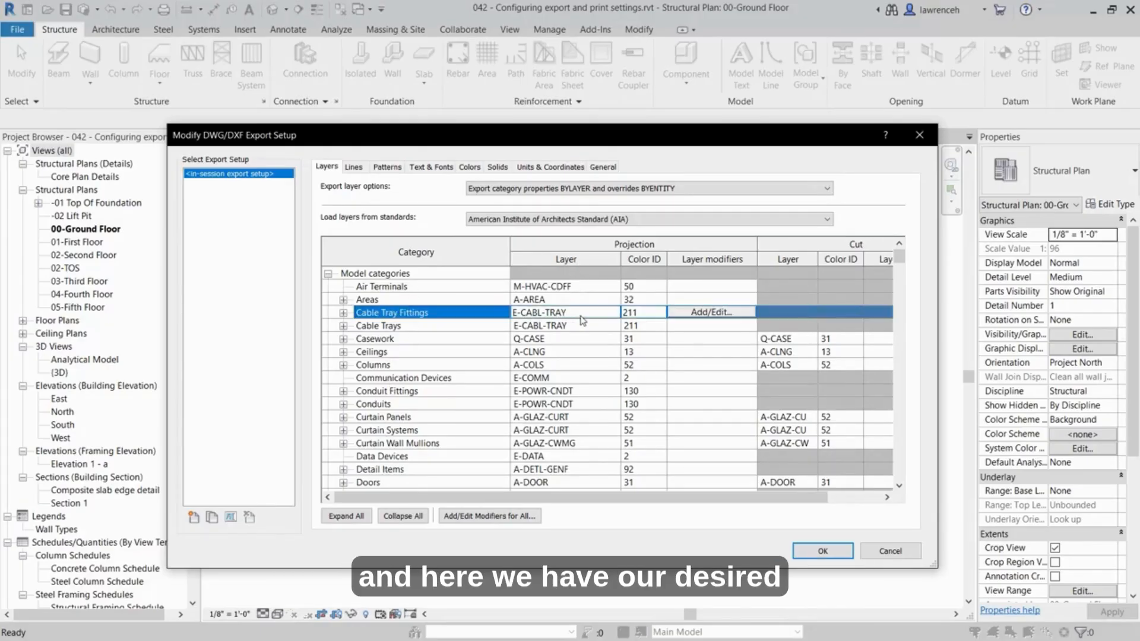
left_click(653, 313)
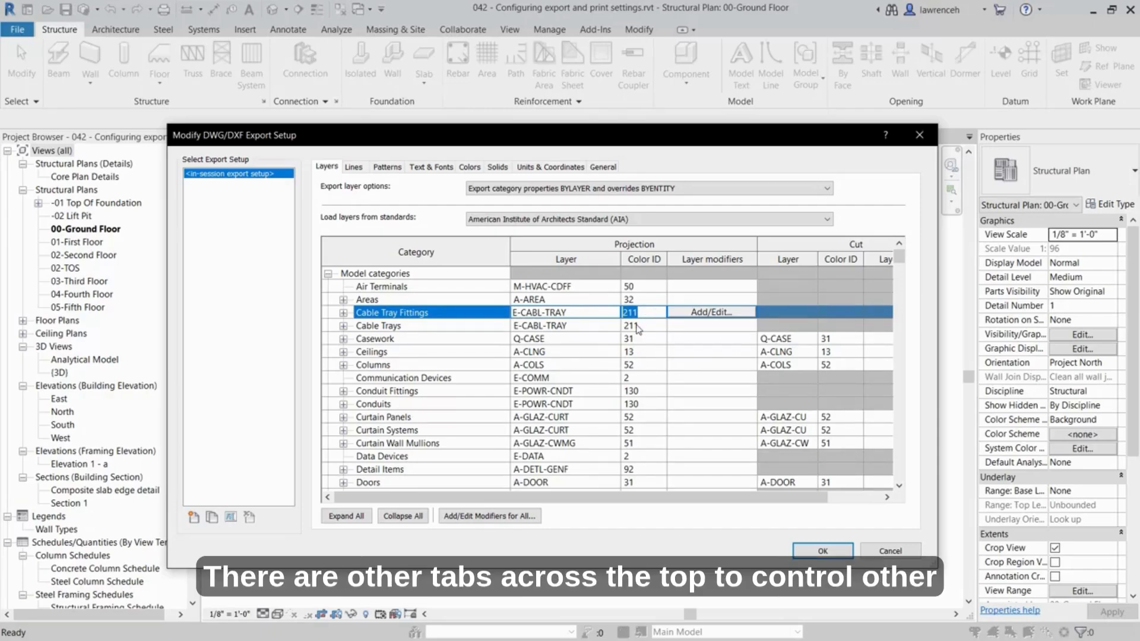
left_click(354, 168)
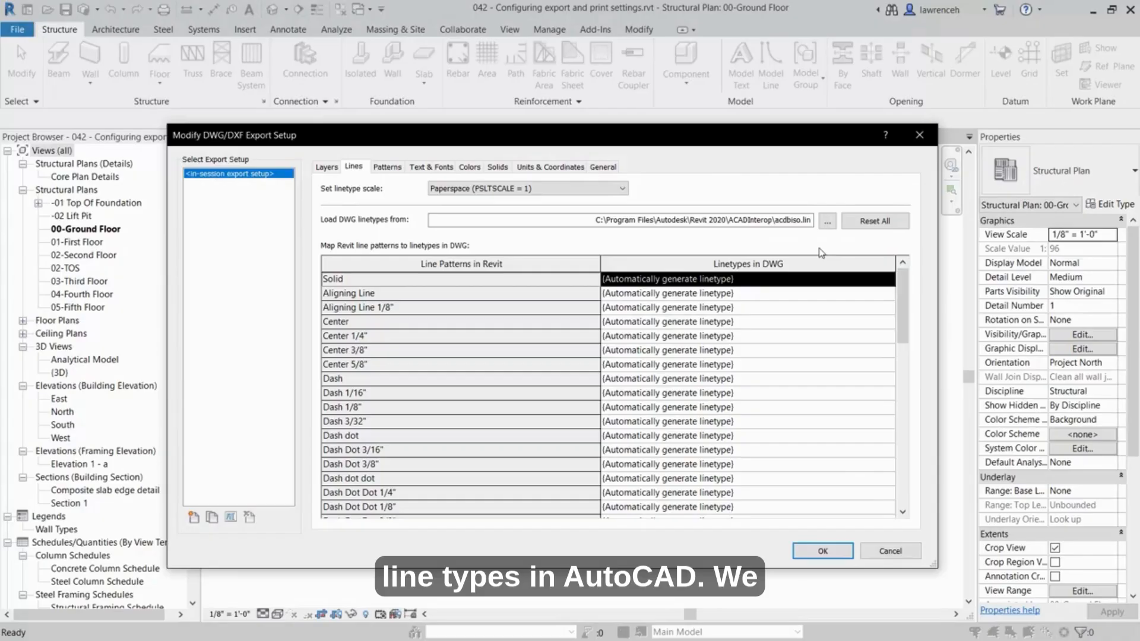
left_click(387, 167)
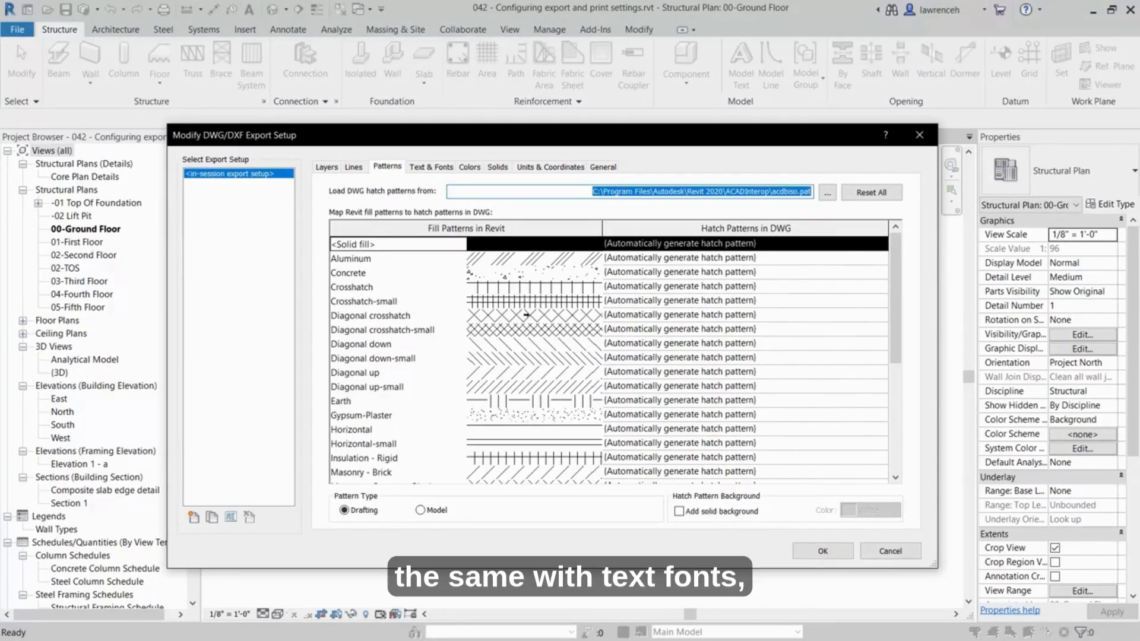
left_click(433, 167)
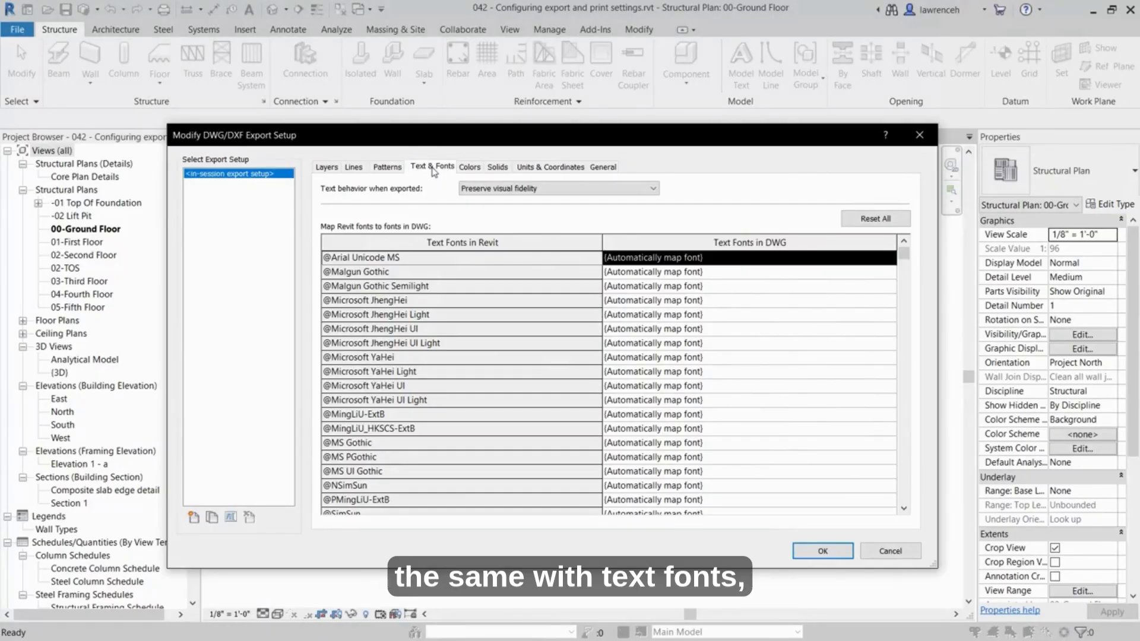
left_click(470, 168)
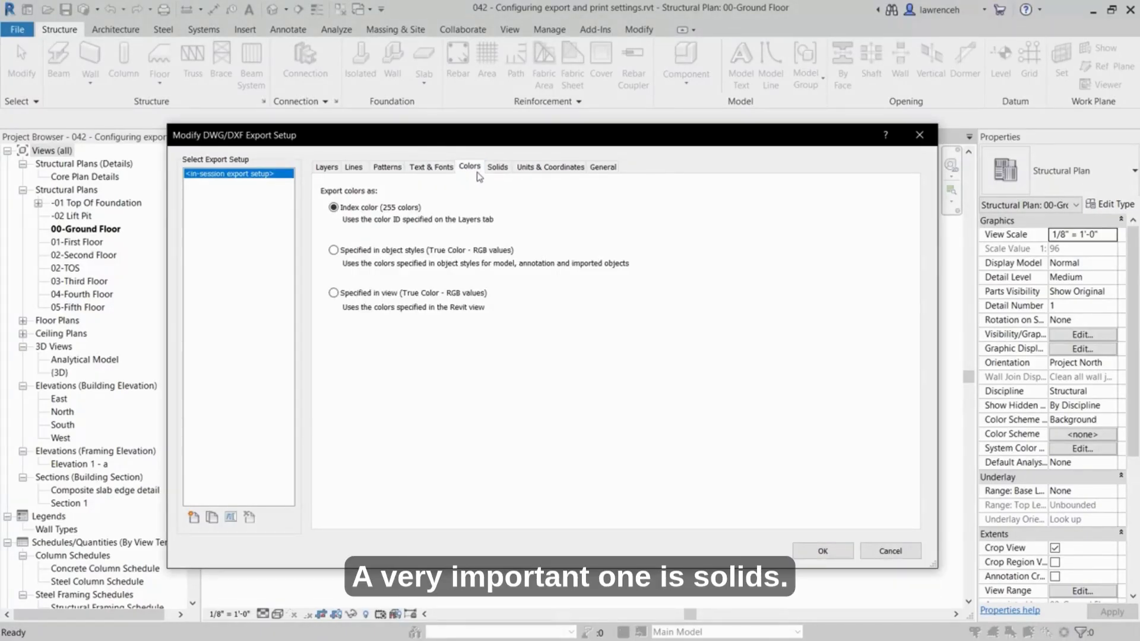
- Set the in-session setup to export solids as ACIS solids and use Shared as the coordinate system basis
left_click(497, 169)
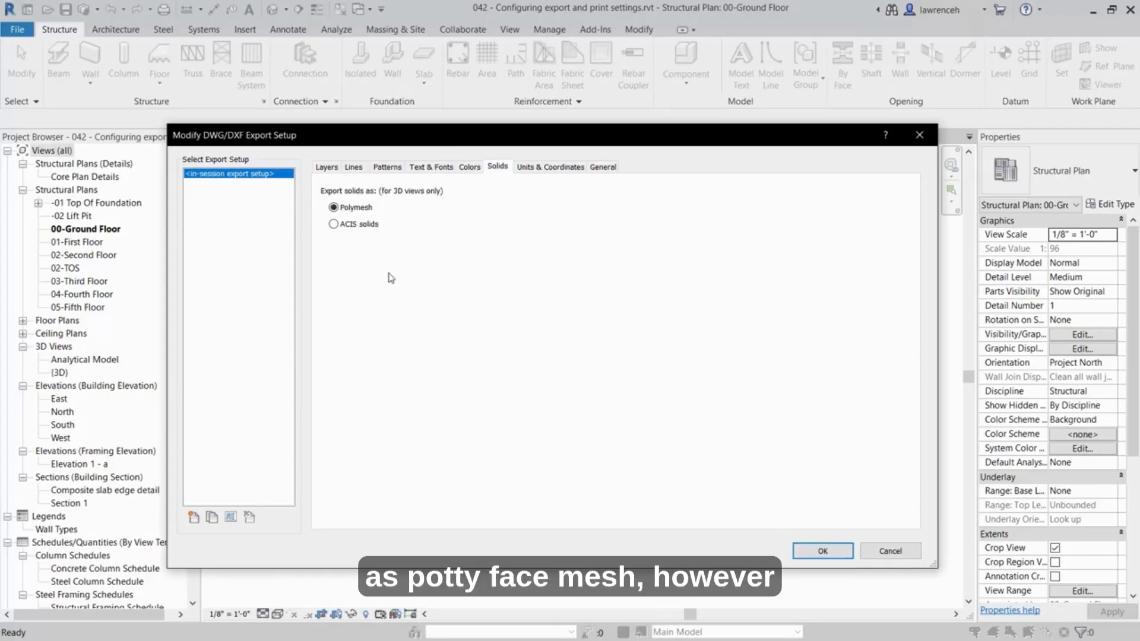
left_click(364, 225)
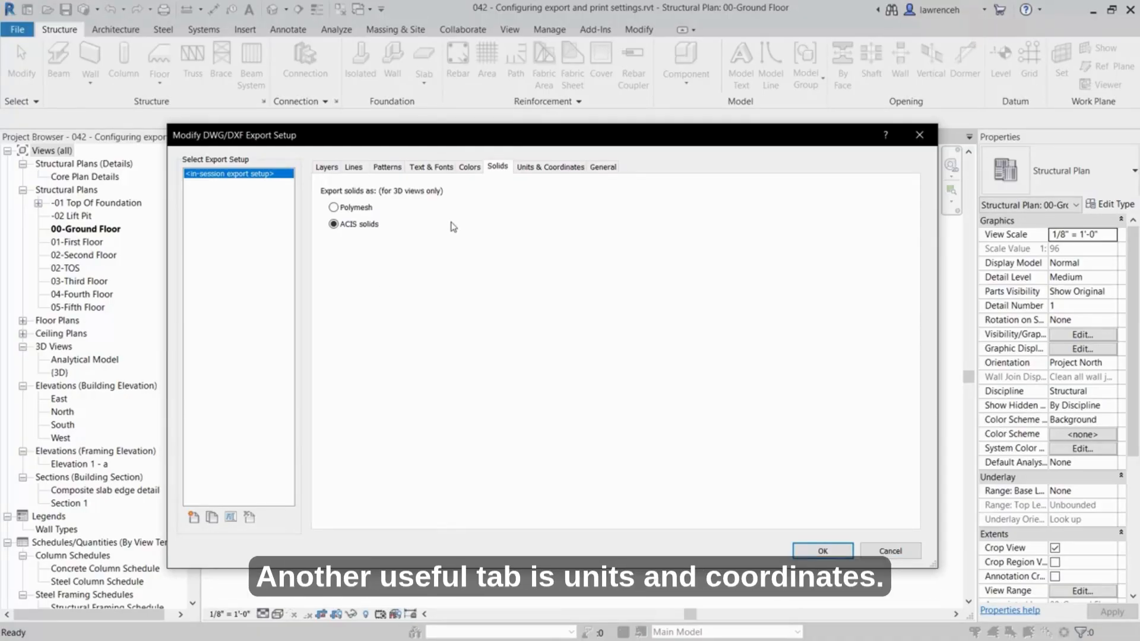
left_click(558, 171)
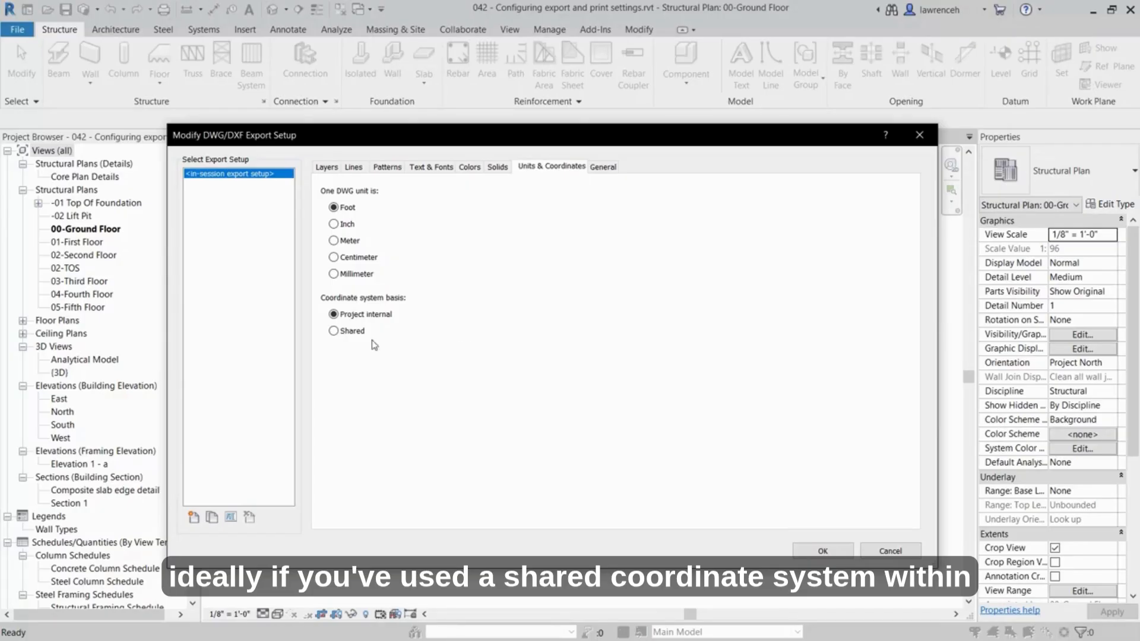
left_click(334, 332)
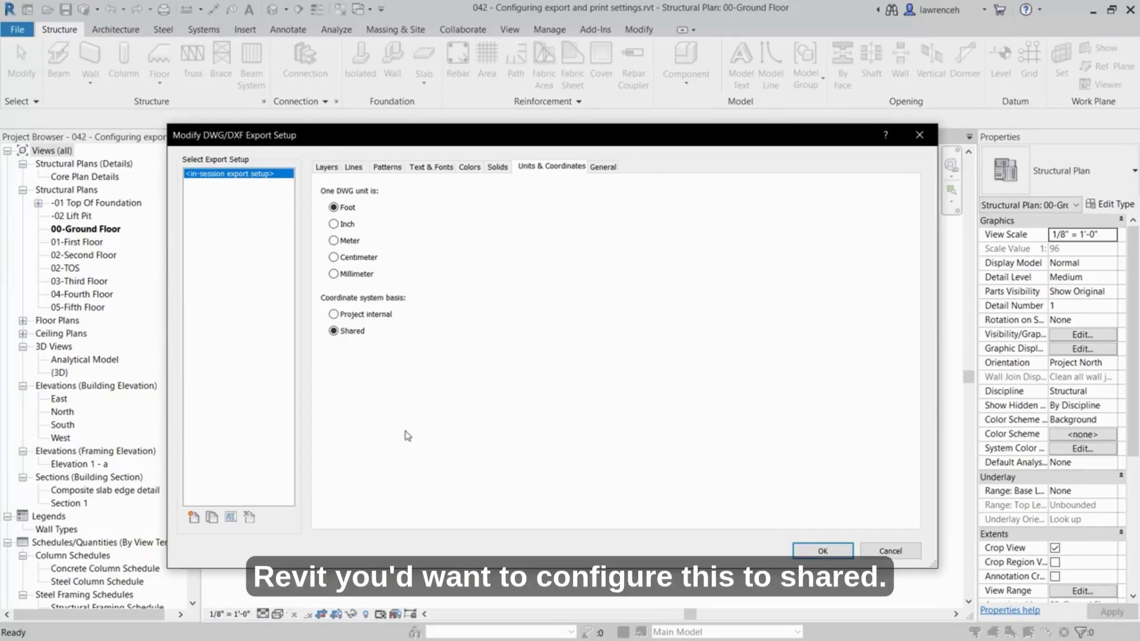
key("Tab")
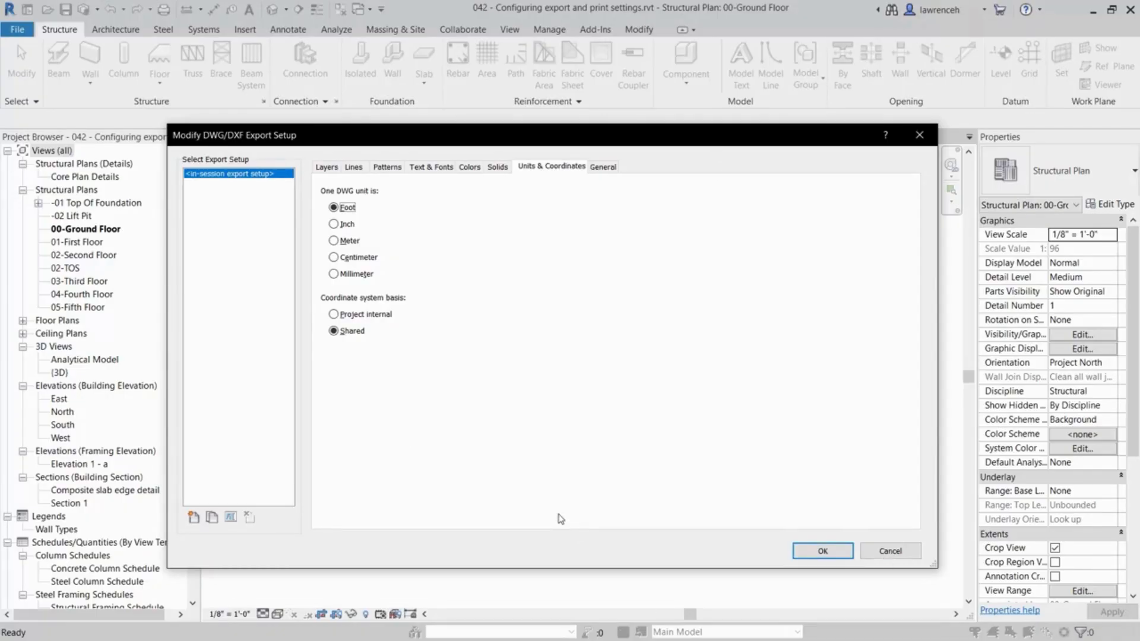
- Create a new export setup named Training
left_click(194, 518)
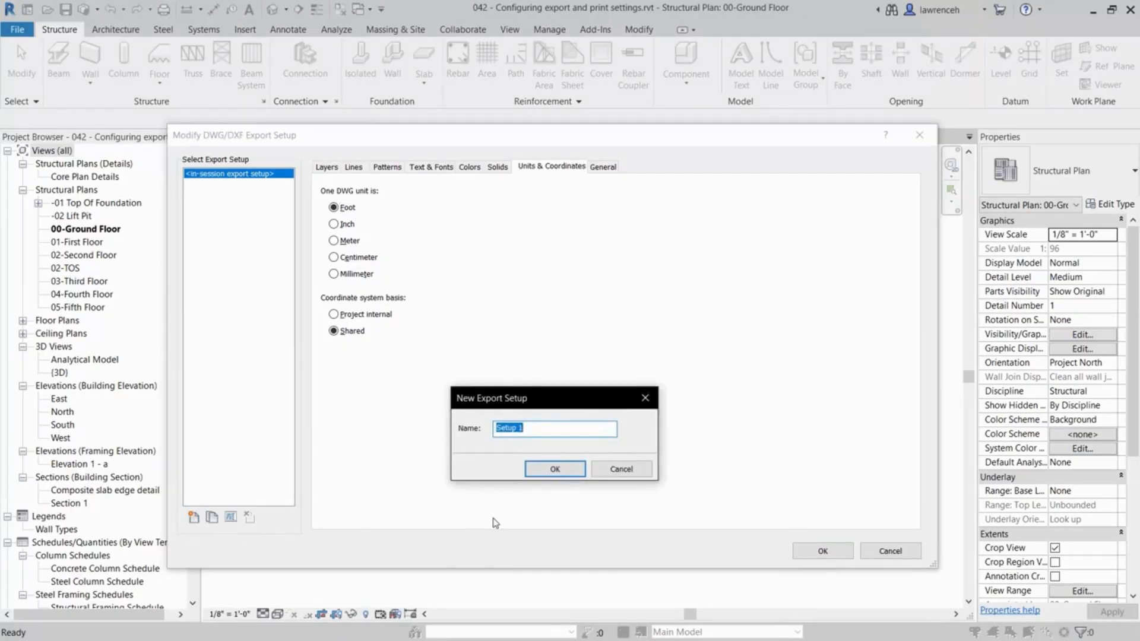
type("Training")
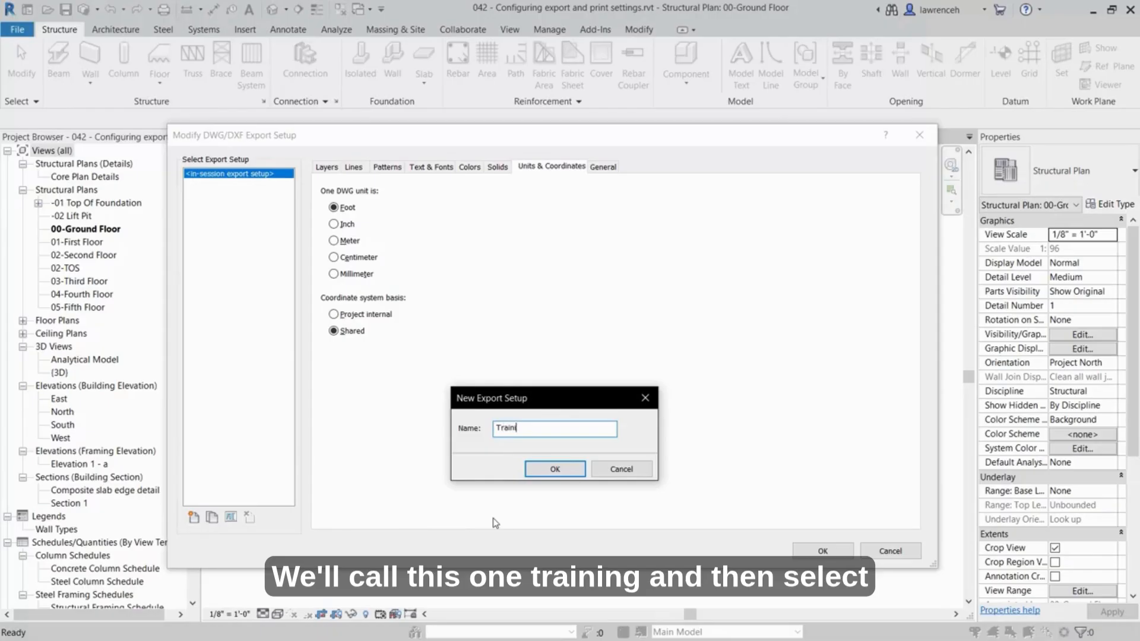
left_click(548, 471)
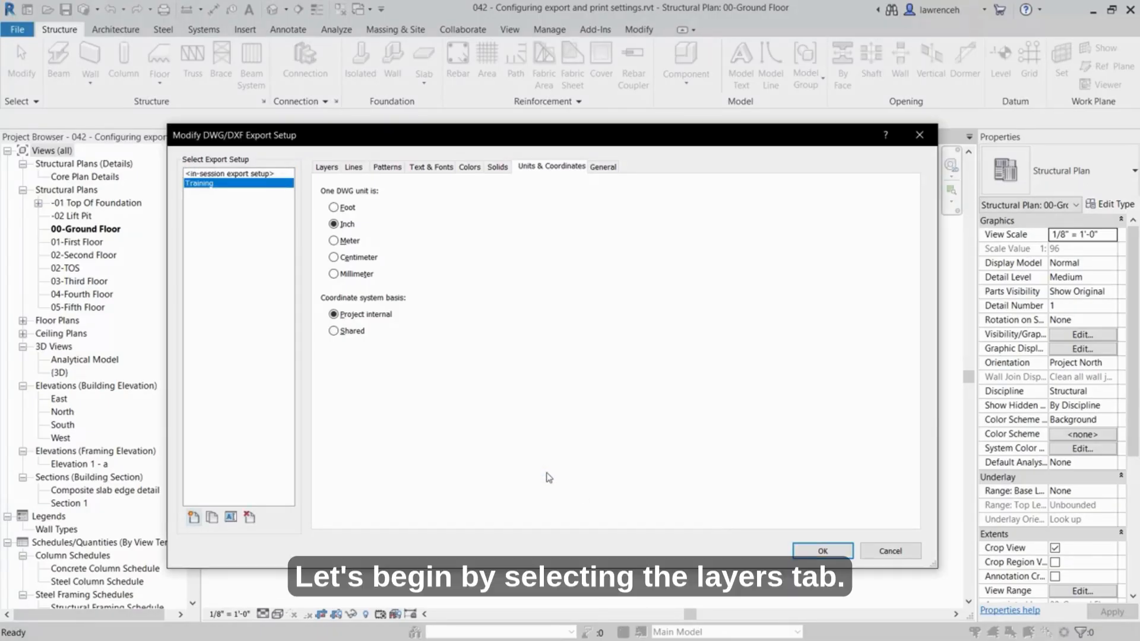
- Load the Training setup's layers from the American Institute of Architects Standard (AIA), accepting replacement of the existing layer settings
left_click(326, 168)
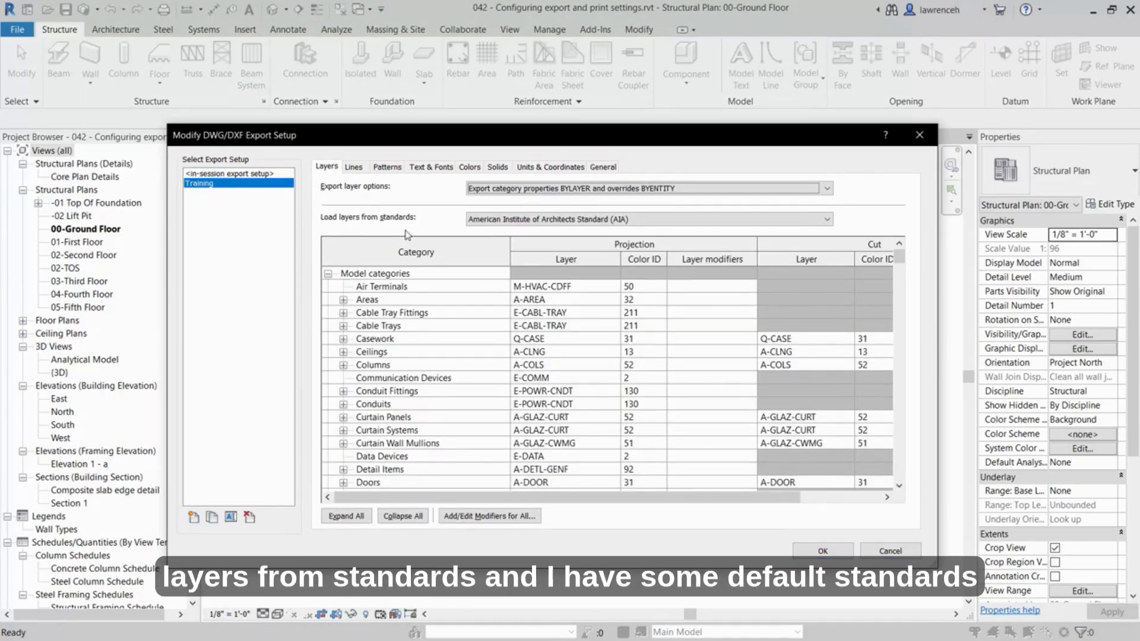
left_click(774, 220)
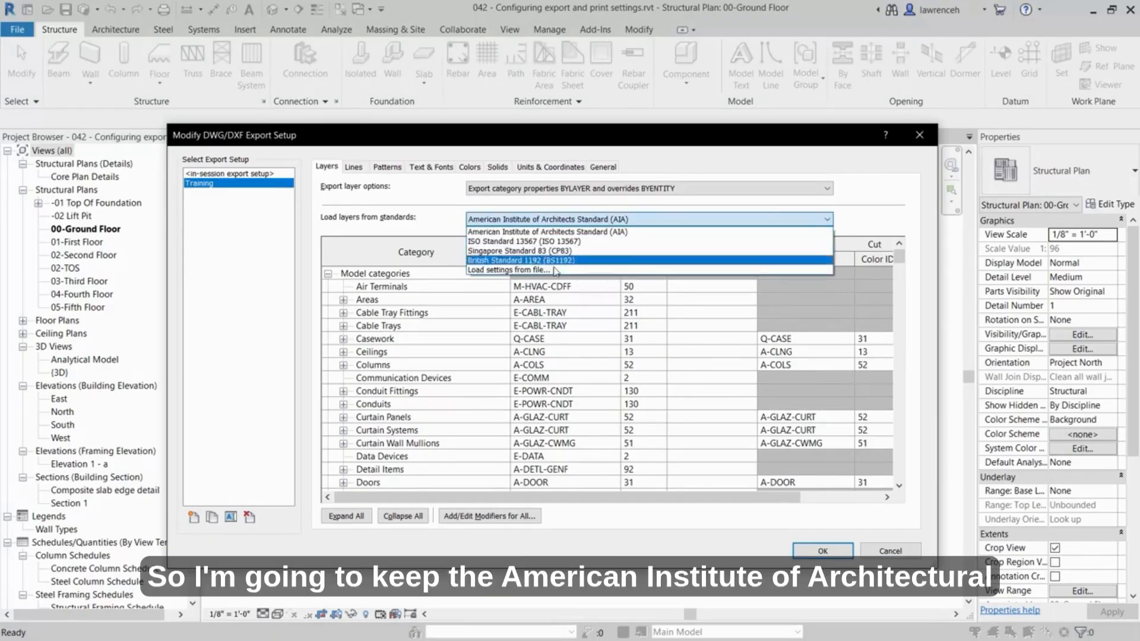
left_click(540, 232)
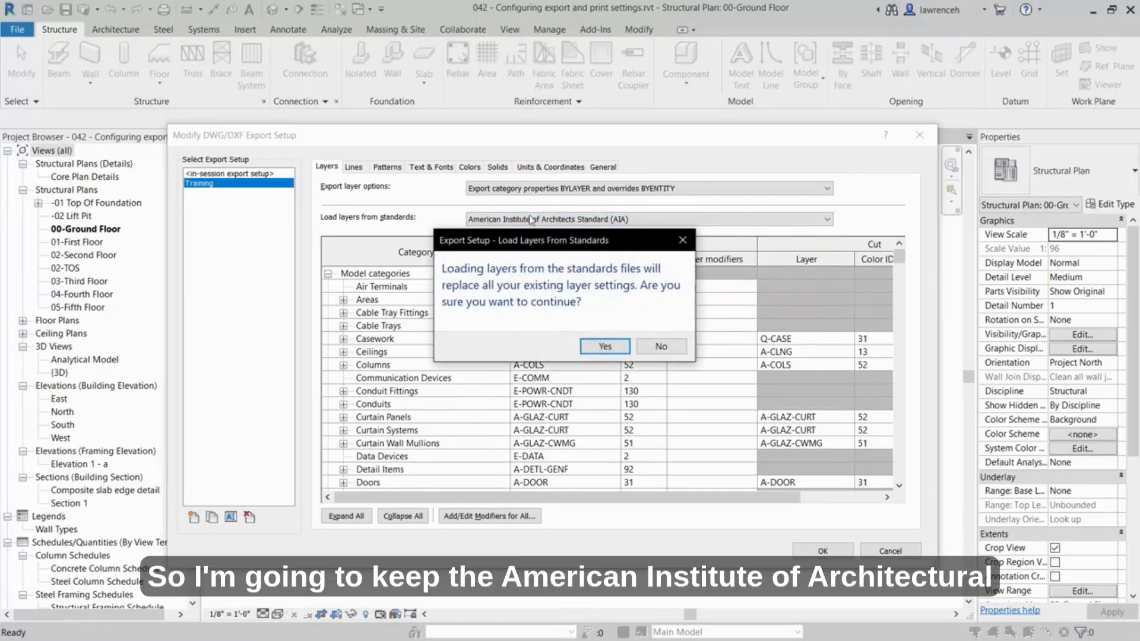
left_click(602, 347)
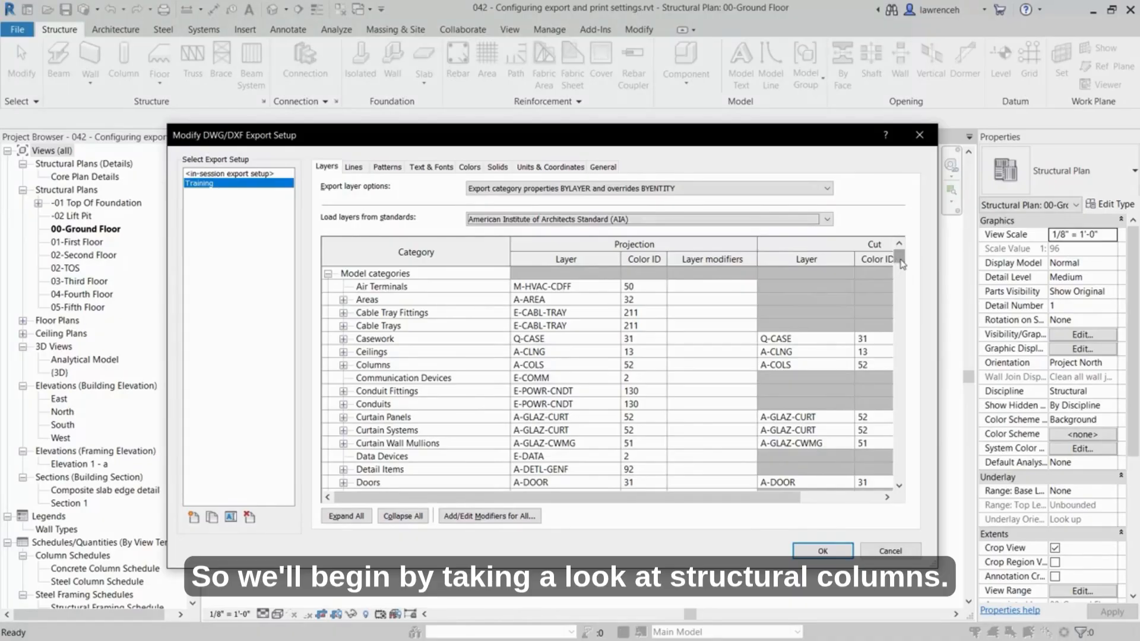
- Expand the Structural Columns category and set its projection layer to S-COLUMNS with color ID 2
left_click(397, 452)
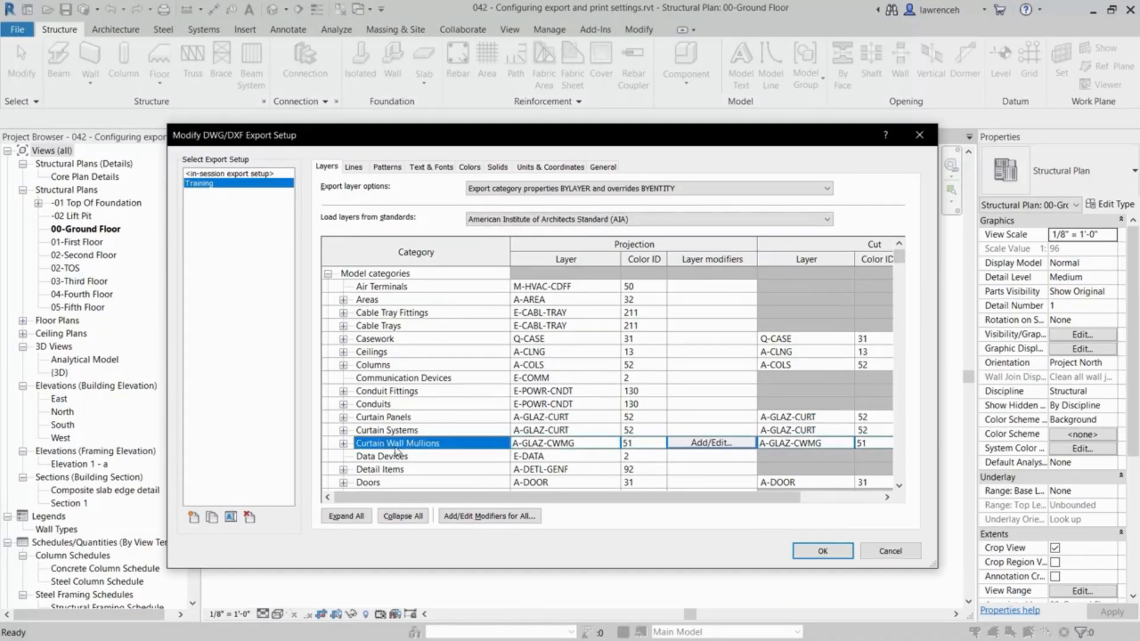
scroll(397, 451, "down", 10)
scroll(420, 415, "down", 3)
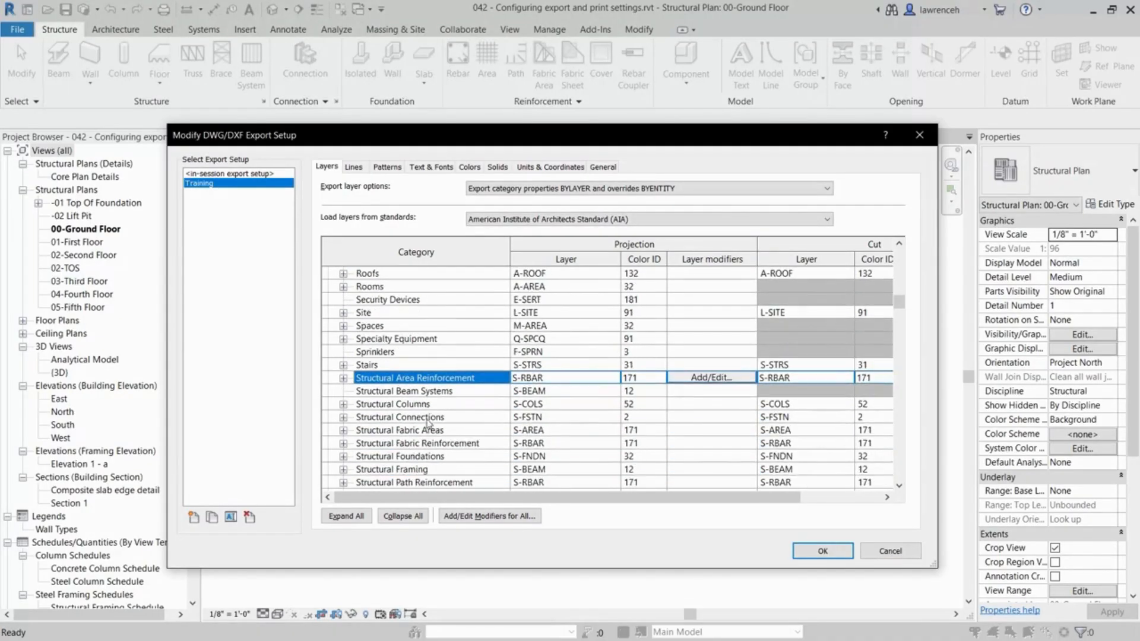
left_click(421, 406)
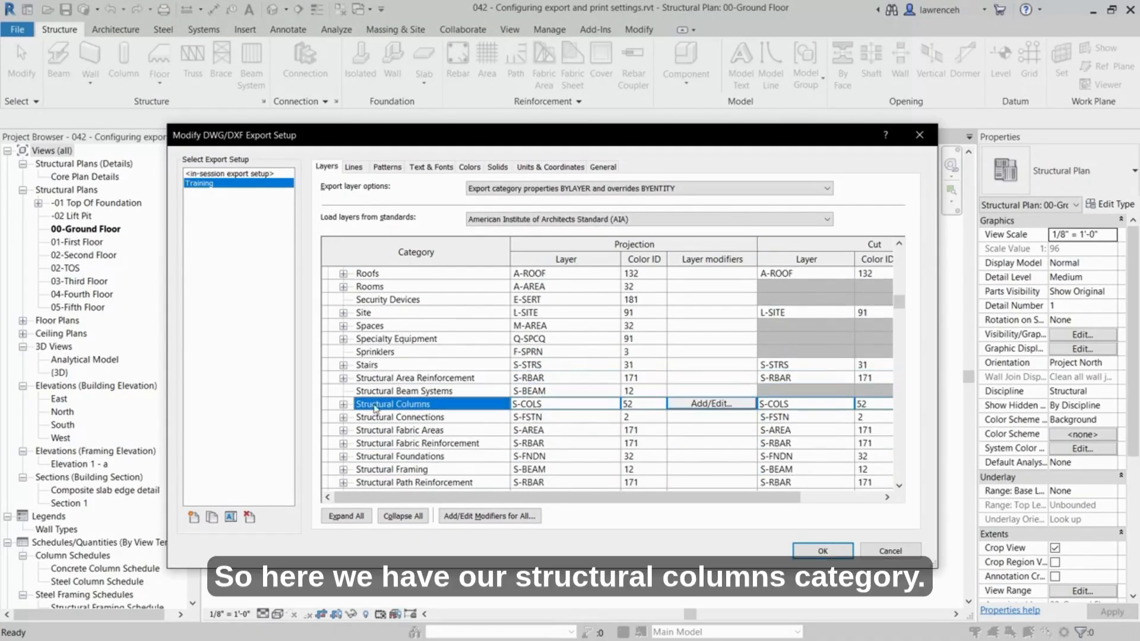
left_click(343, 405)
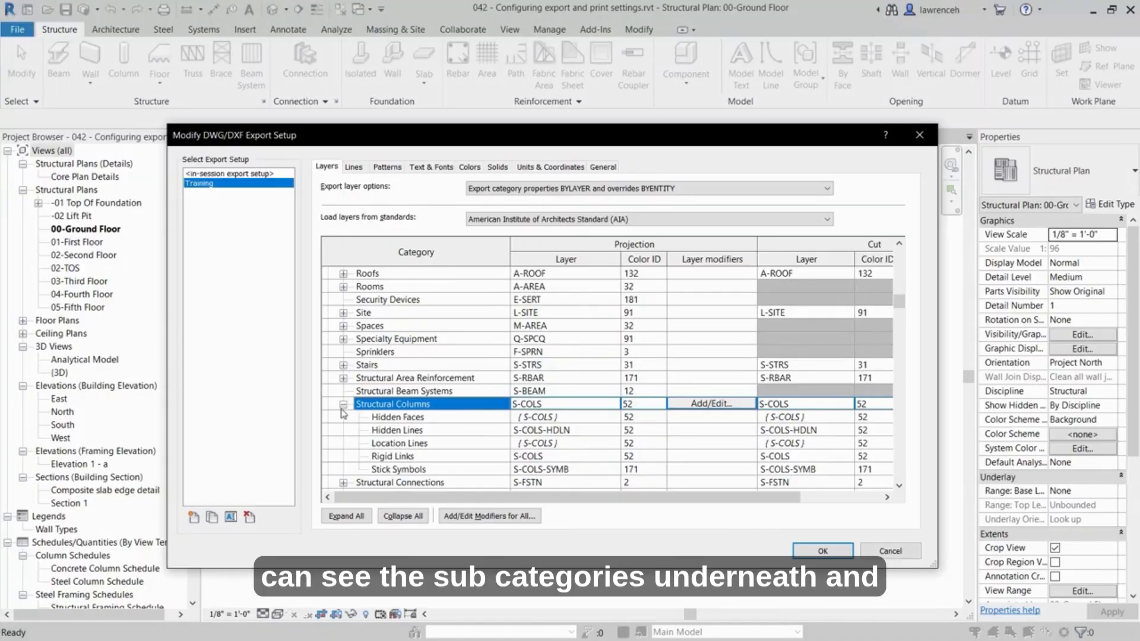
left_click(582, 408)
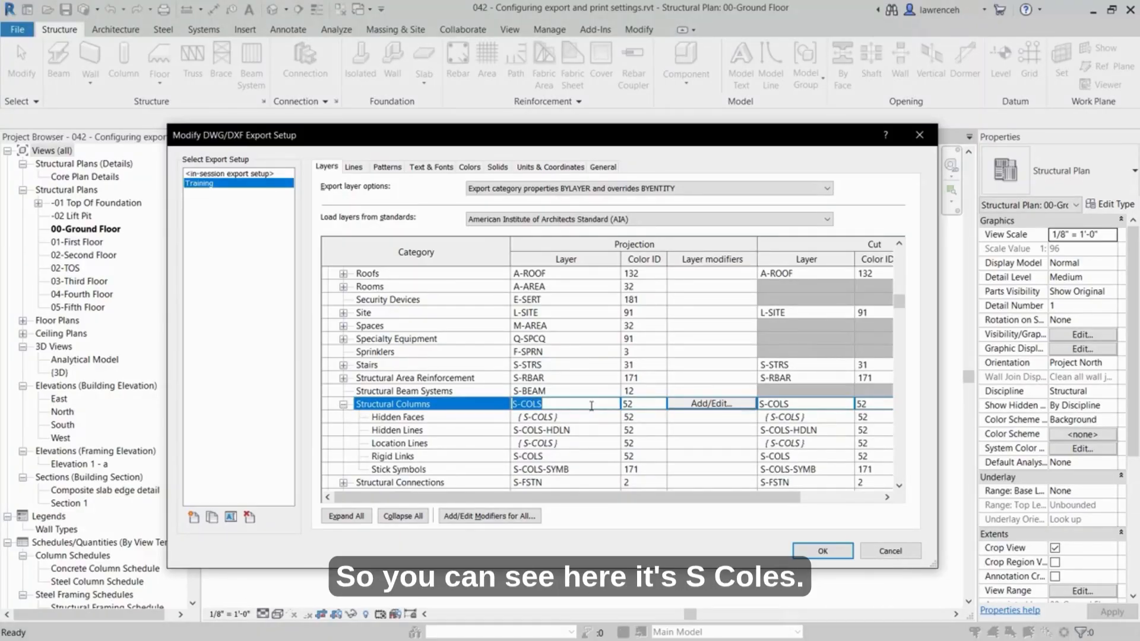
left_click(557, 402)
key("BackSpace")
type("UMN")
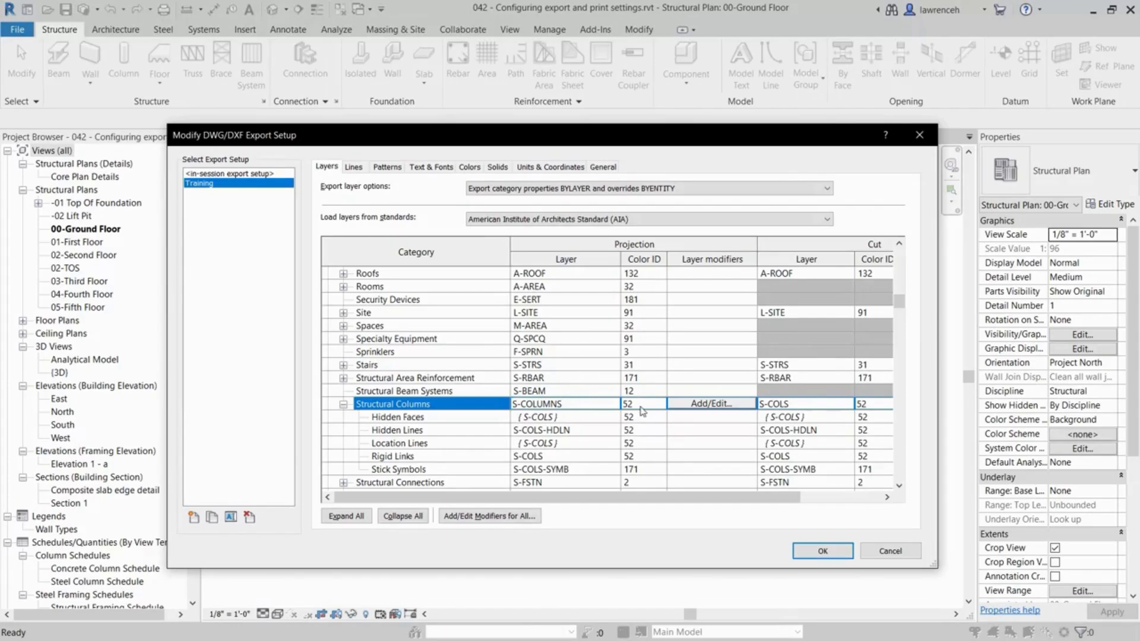
key("Tab")
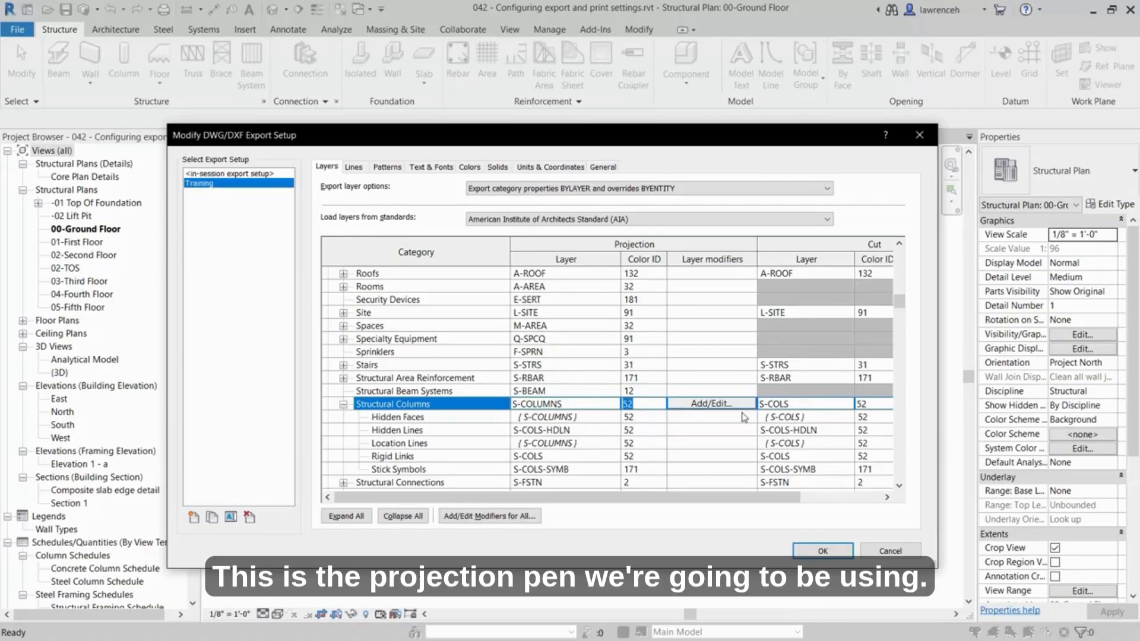
type("2")
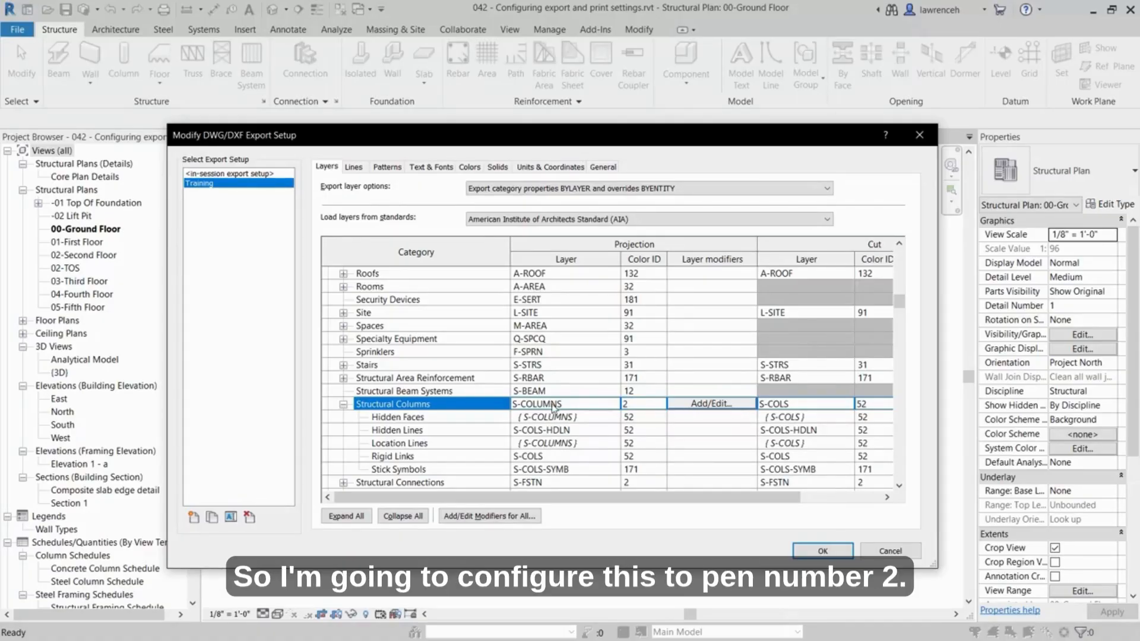
- Set the Structural Columns cut layer to S-COLUMNS-SECTION with color ID 5
left_click_drag(665, 499, 746, 504)
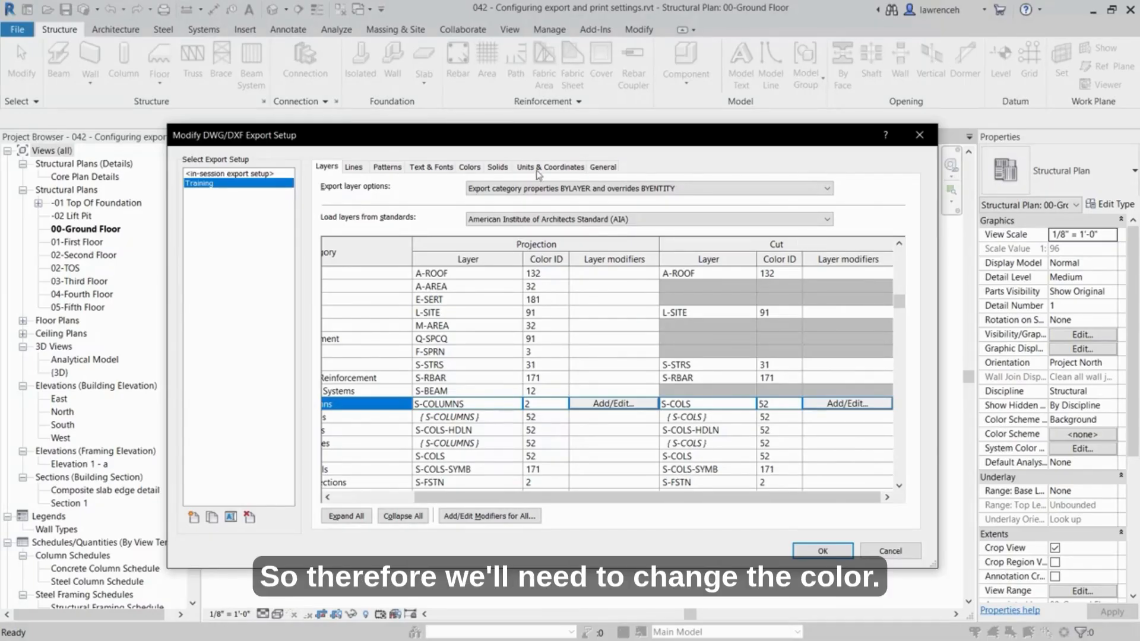
left_click(697, 405)
left_click(716, 399)
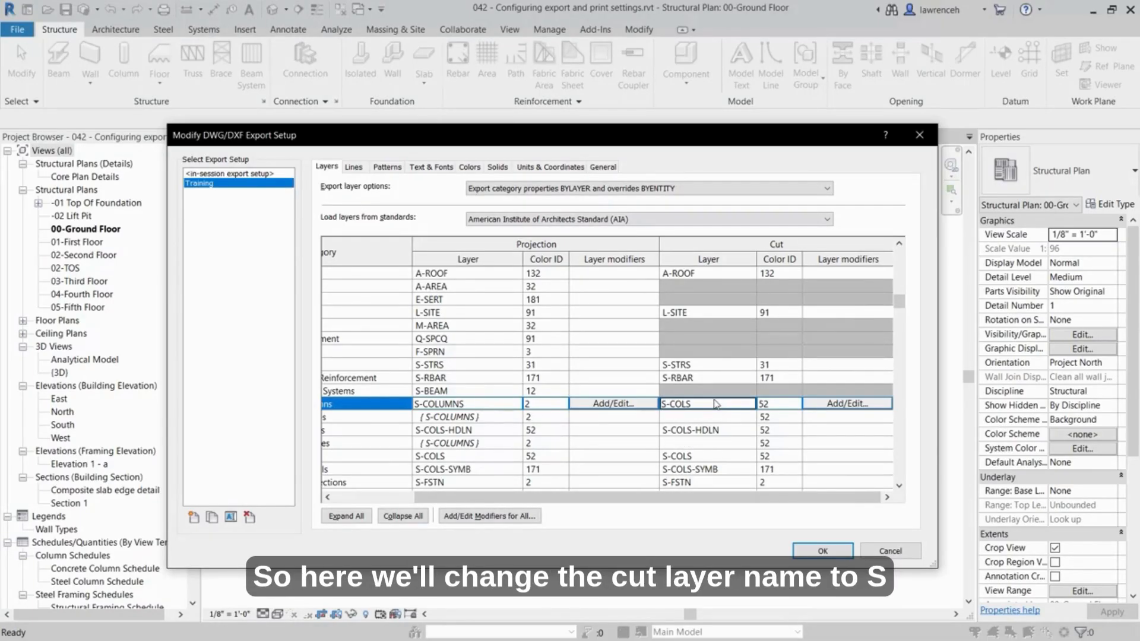
type("S-SE")
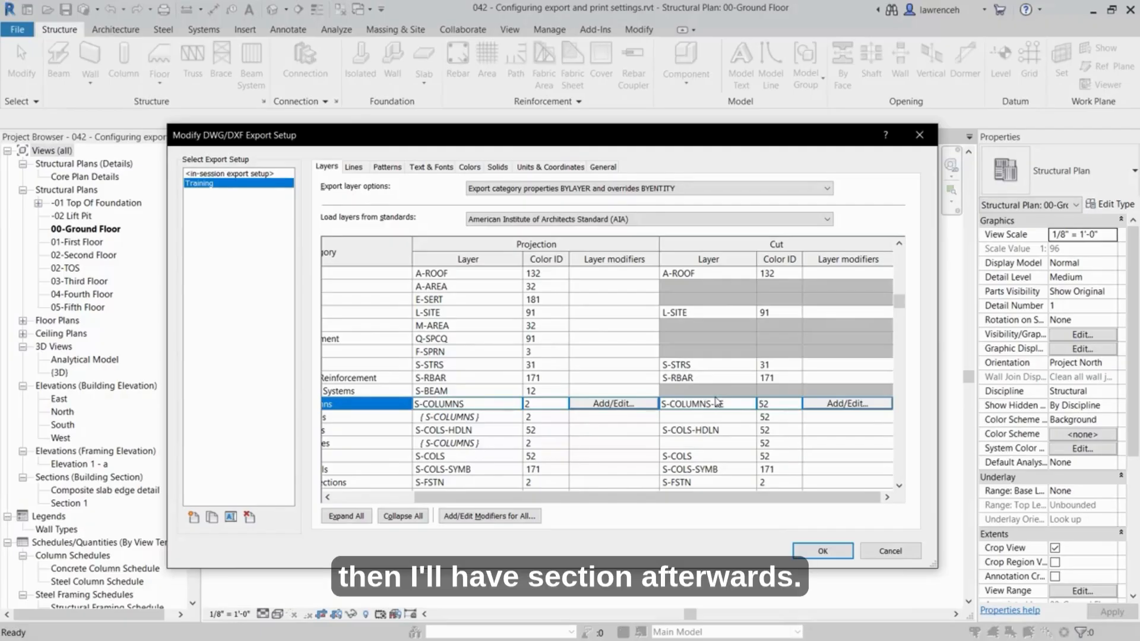
type("ION")
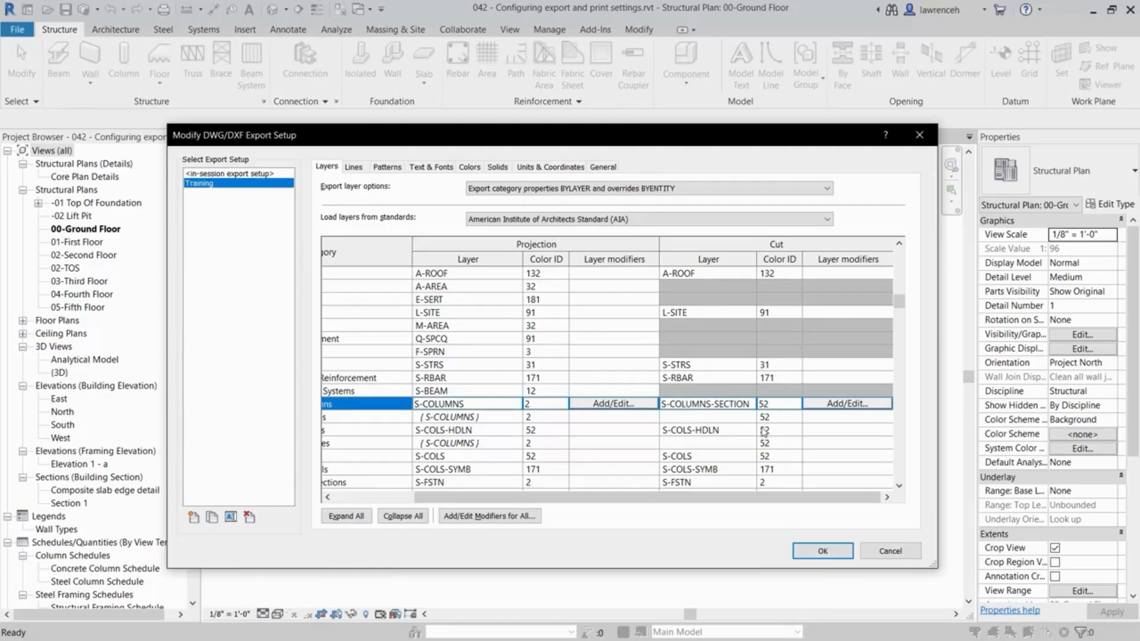
left_click(778, 406)
key("BackSpace")
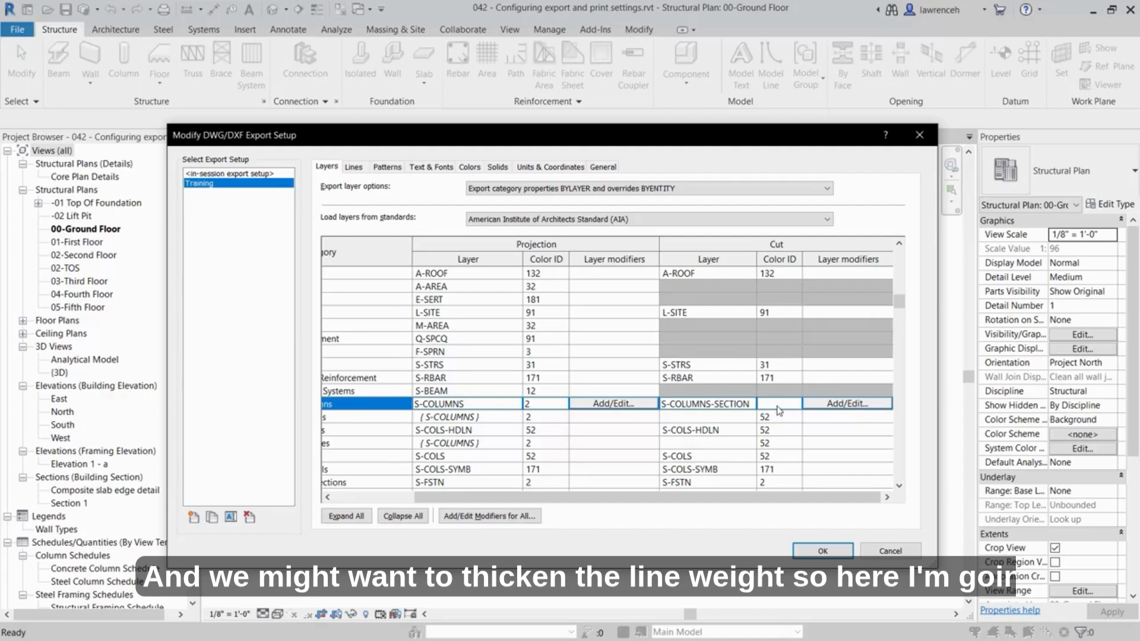
type("5")
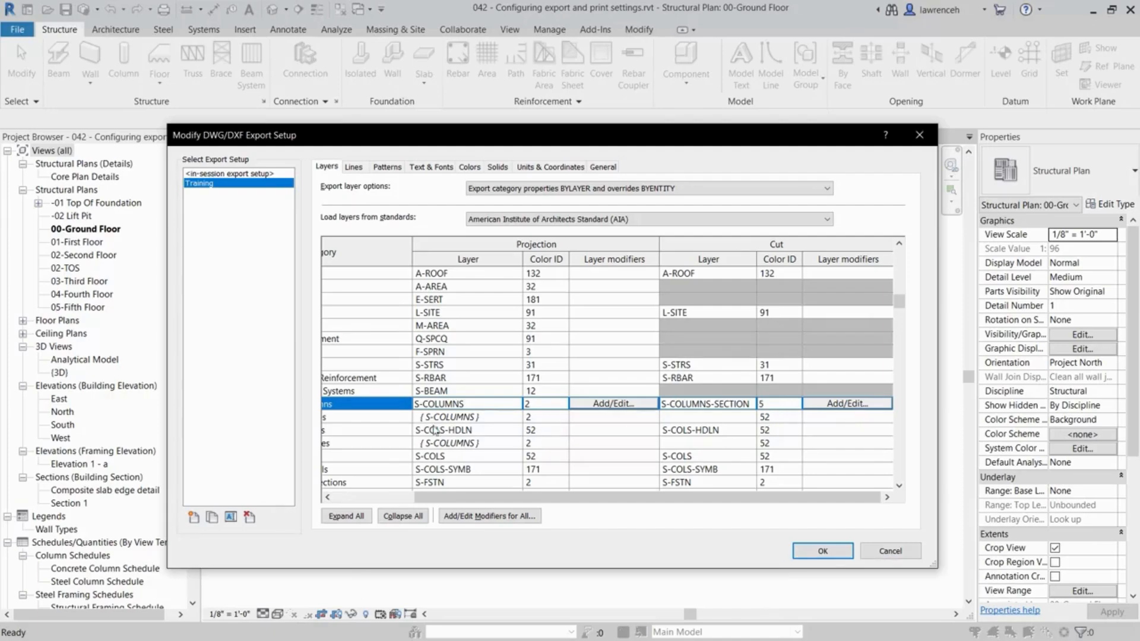
- Set the projection and cut layers of the Hidden Faces subcategory under Structural Columns to HIDDEN
left_click_drag(555, 504, 489, 504)
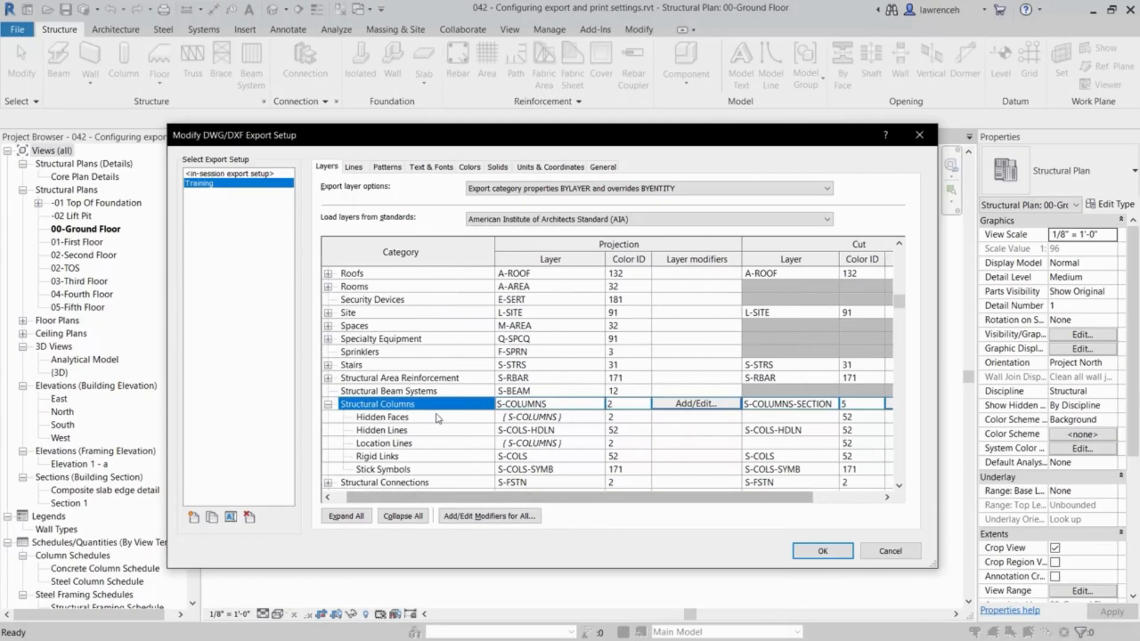
left_click(435, 416)
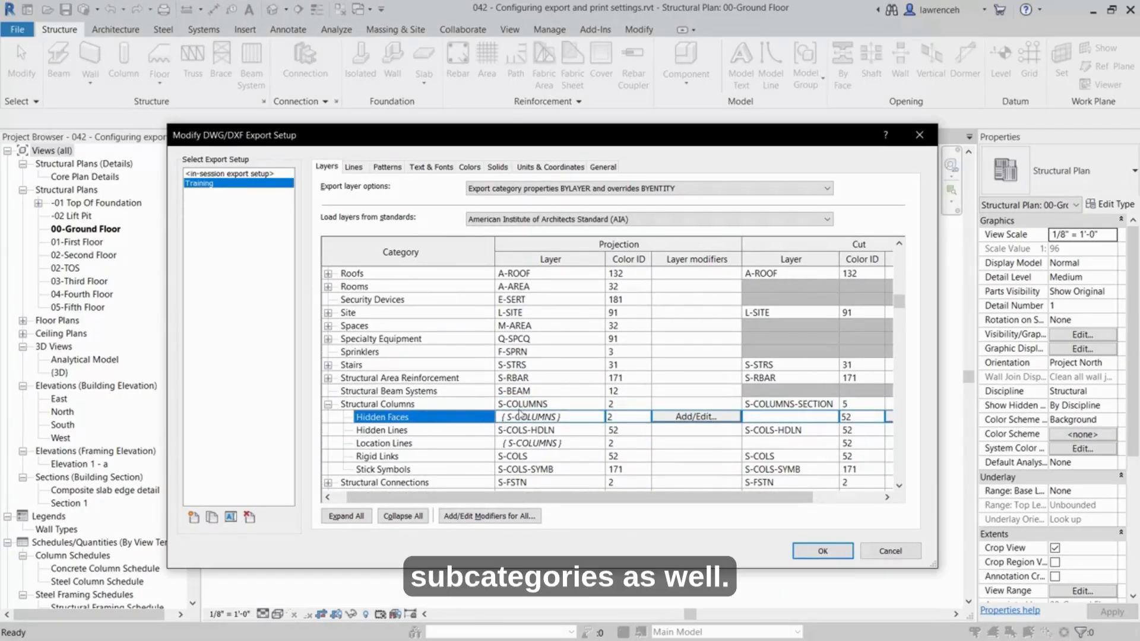
left_click(564, 420)
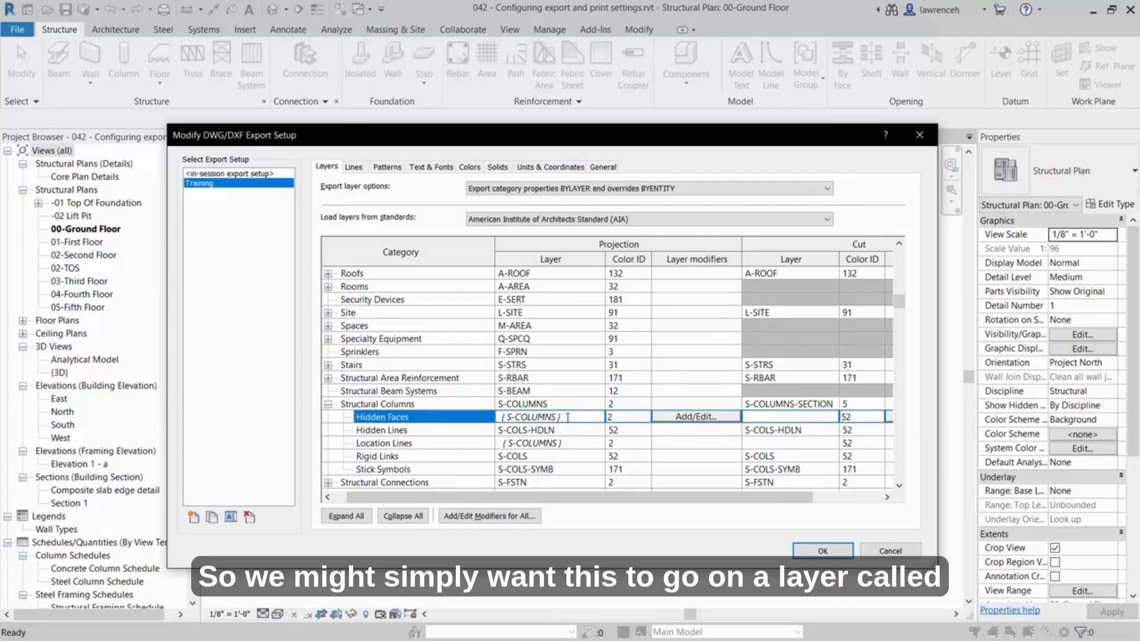
type("HIDDEN")
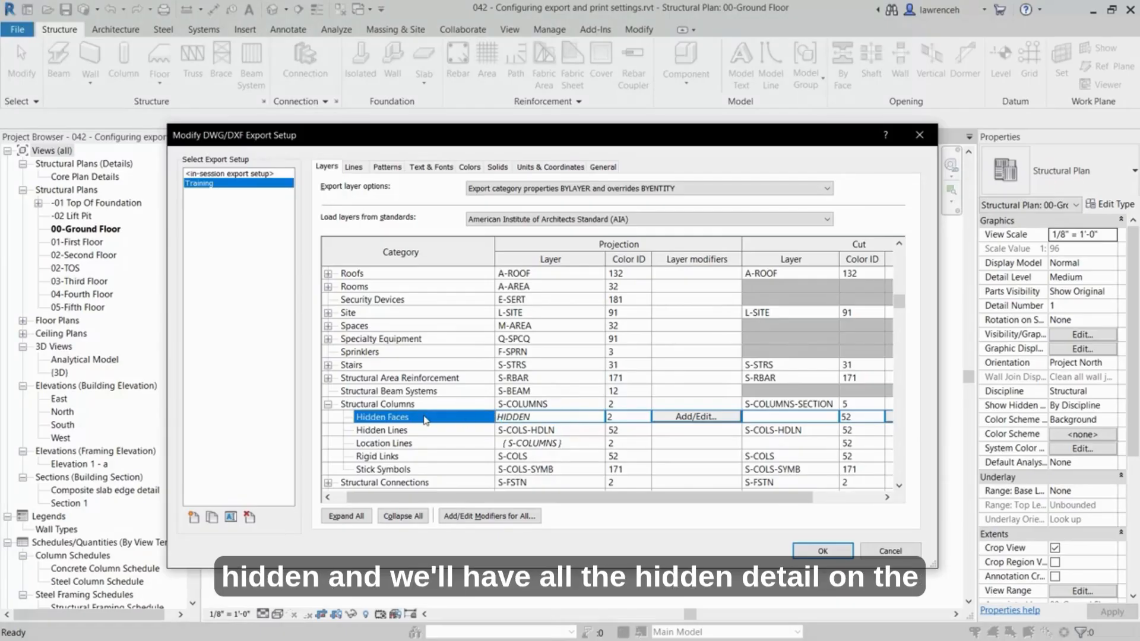
left_click(773, 419)
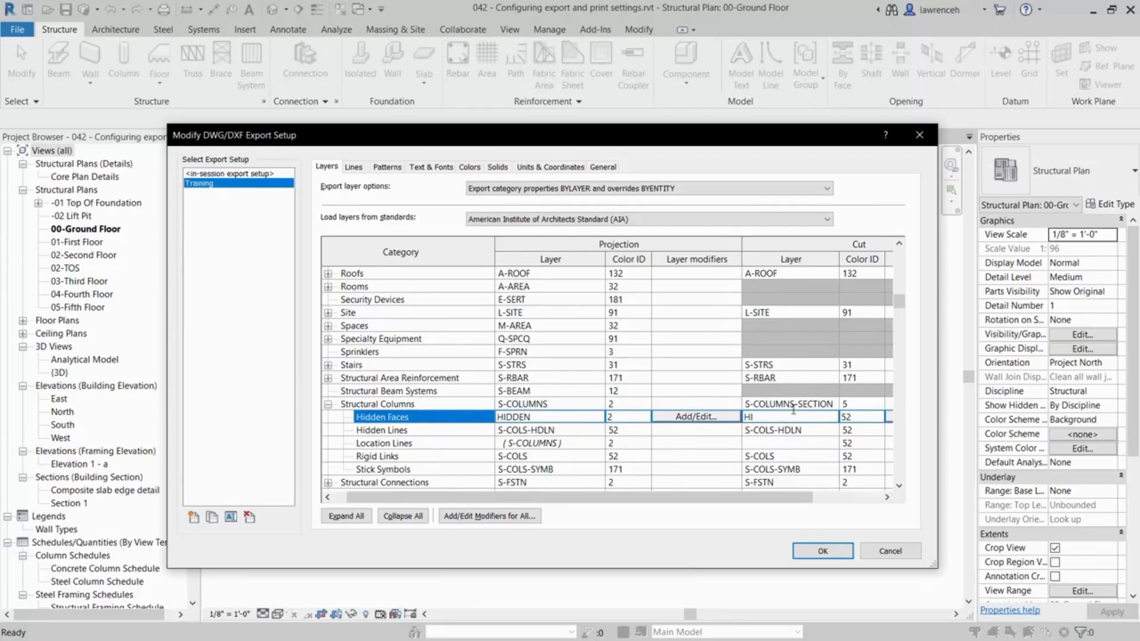
- Set the projection and cut color IDs of Hidden Faces to 1, then reselect the Structural Columns category
left_click(571, 443)
left_click(632, 417)
left_click(634, 419)
type("1")
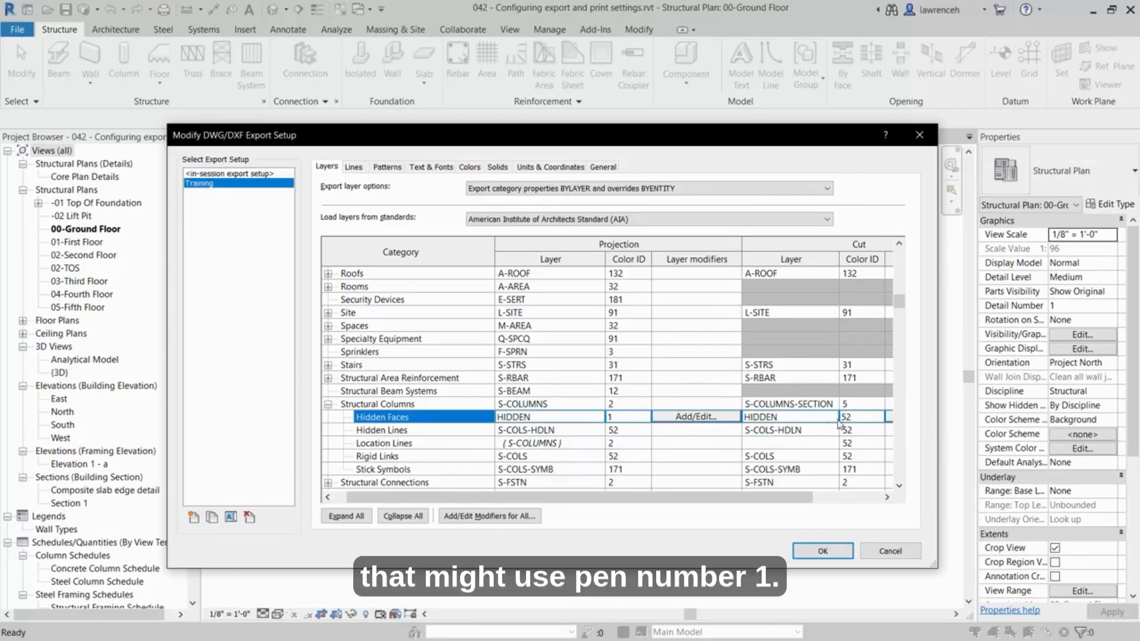
left_click(525, 442)
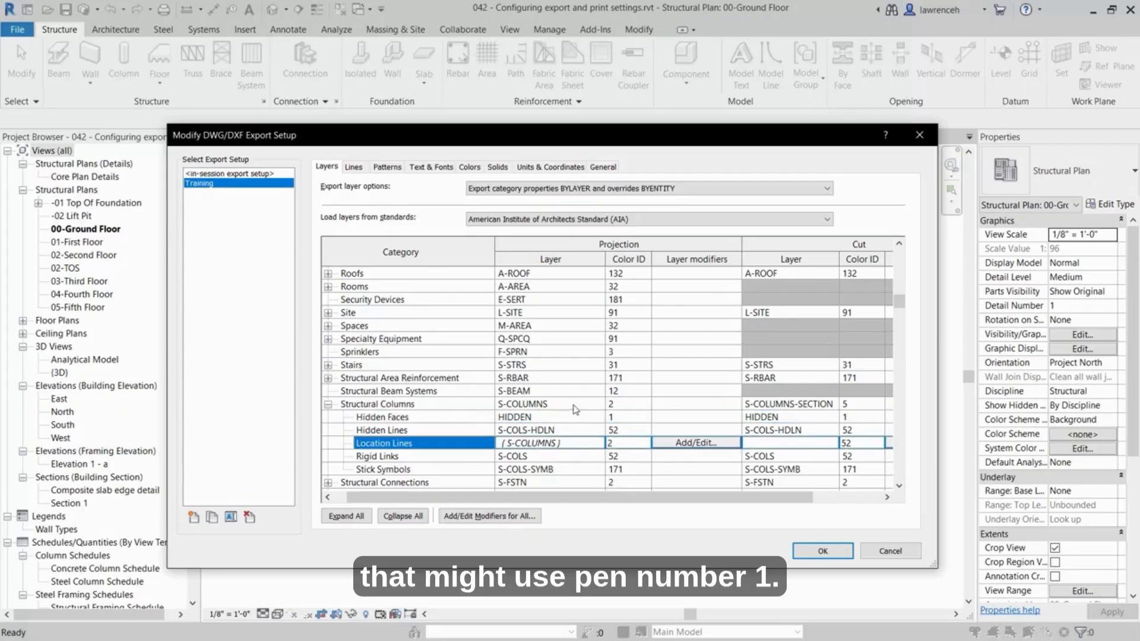
left_click(558, 419)
left_click(541, 406)
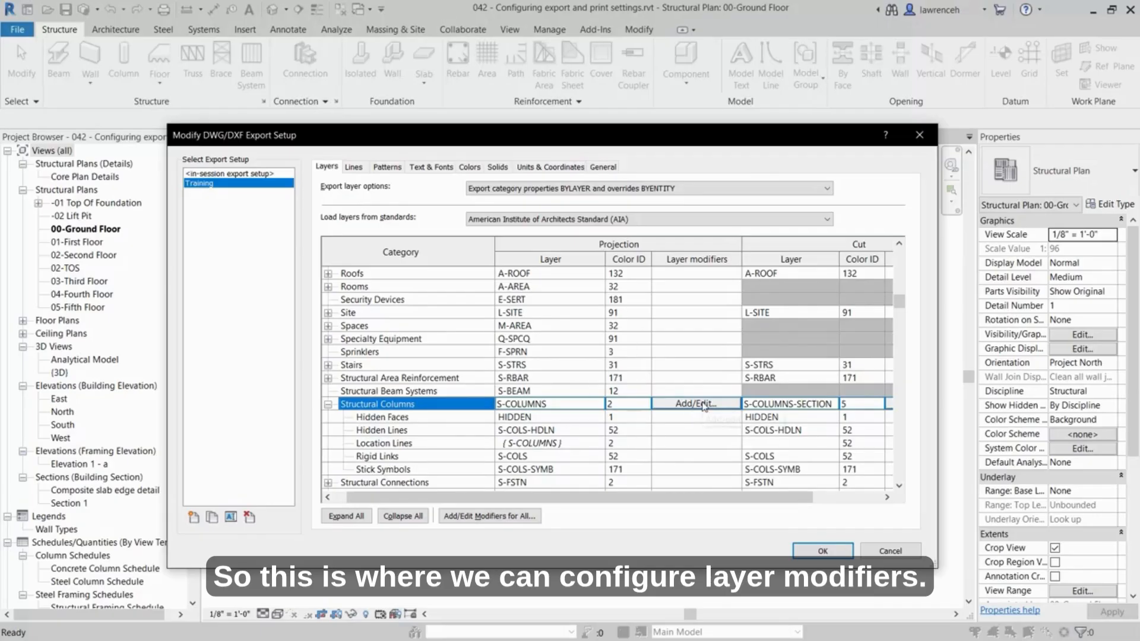
- Collapse the Model, Annotation and Analytical model categories in the layer table
scroll(899, 297, "up", 12)
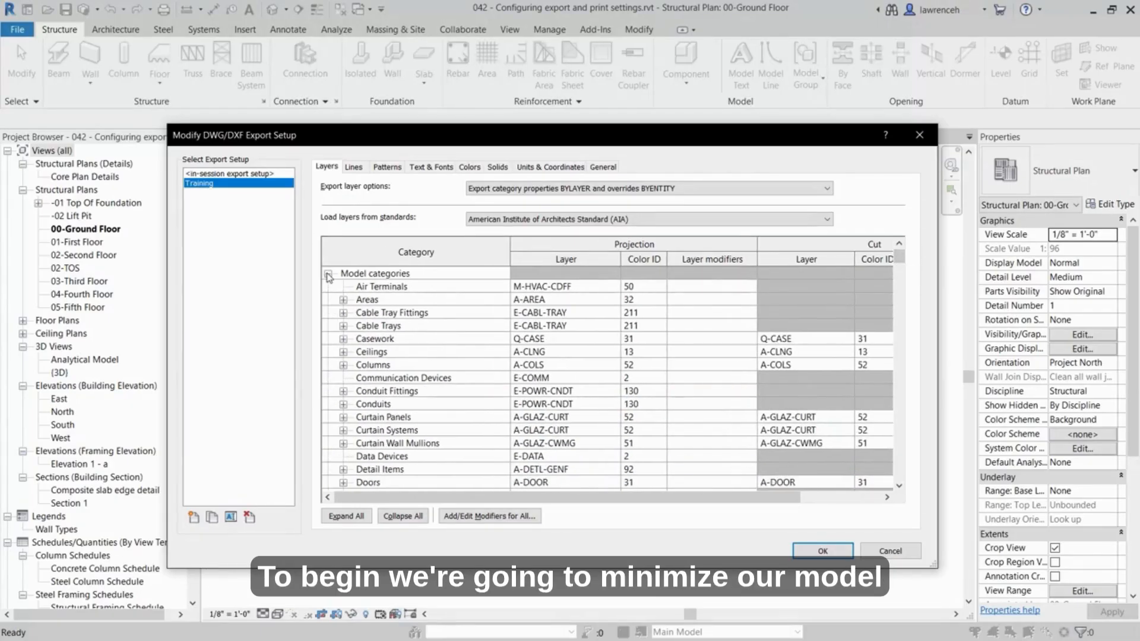
left_click(329, 274)
left_click(328, 286)
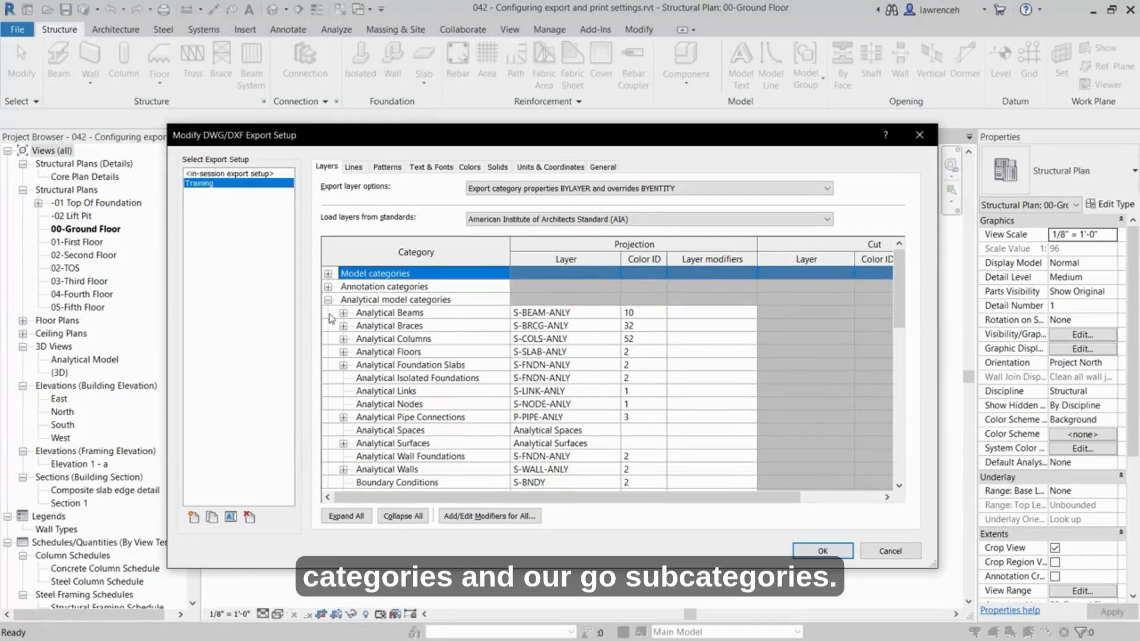
left_click(328, 300)
- Expand the Material for Model Behavior group under Modifiers to expose its material layer names
scroll(435, 397, "down", 1)
scroll(428, 390, "up", 1)
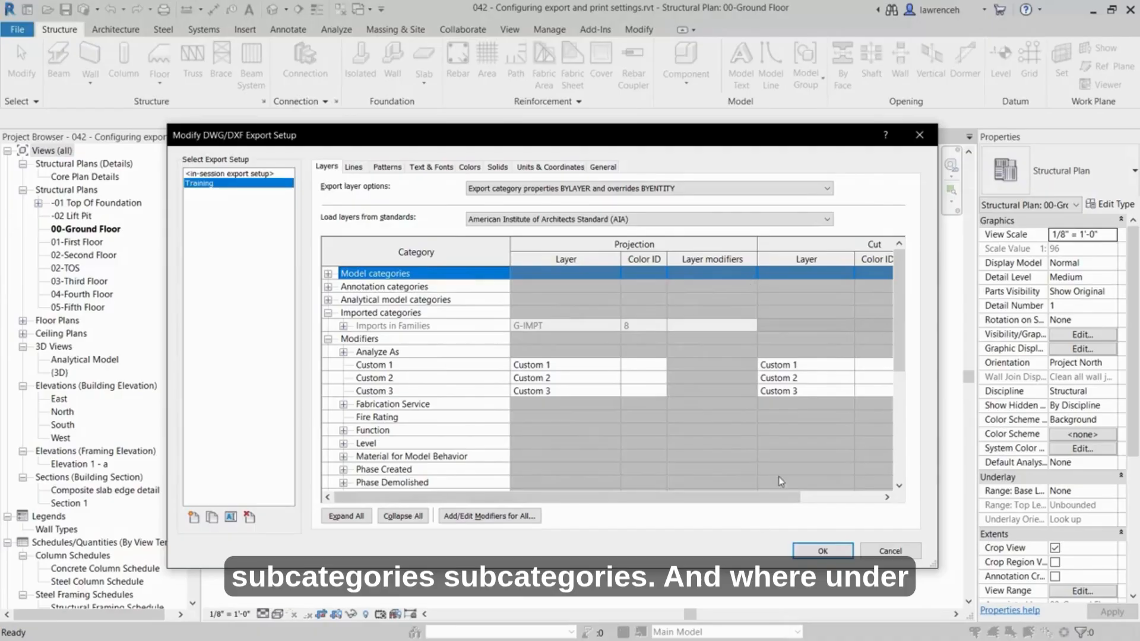
scroll(784, 475, "down", 5)
scroll(793, 469, "up", 5)
key("Down")
key("Down")
left_click_drag(896, 332, 899, 361)
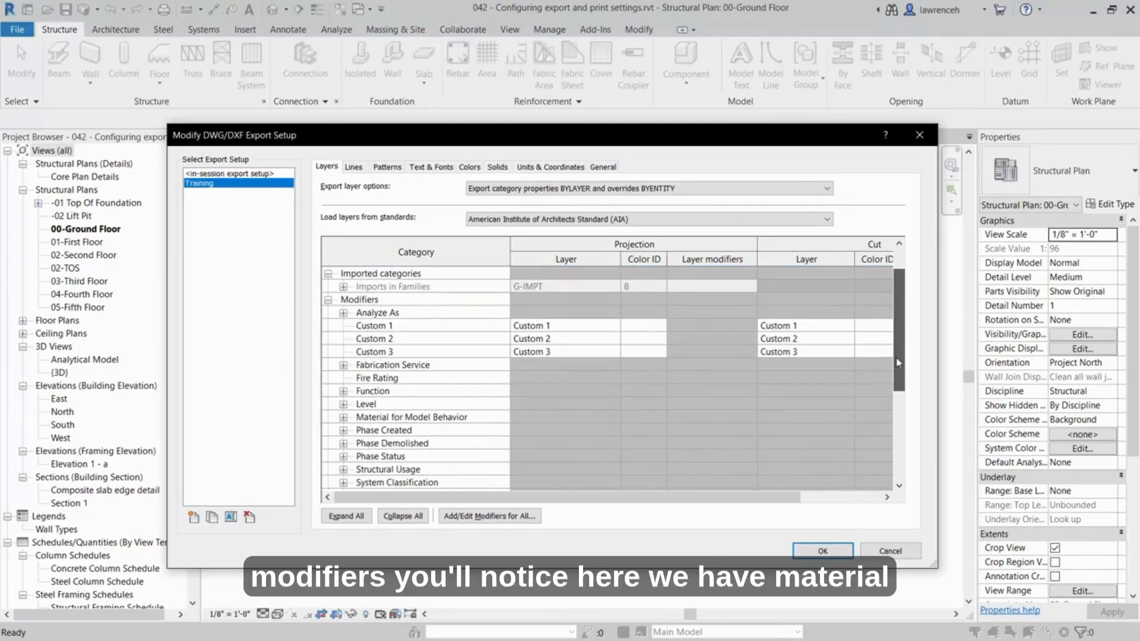
left_click(430, 418)
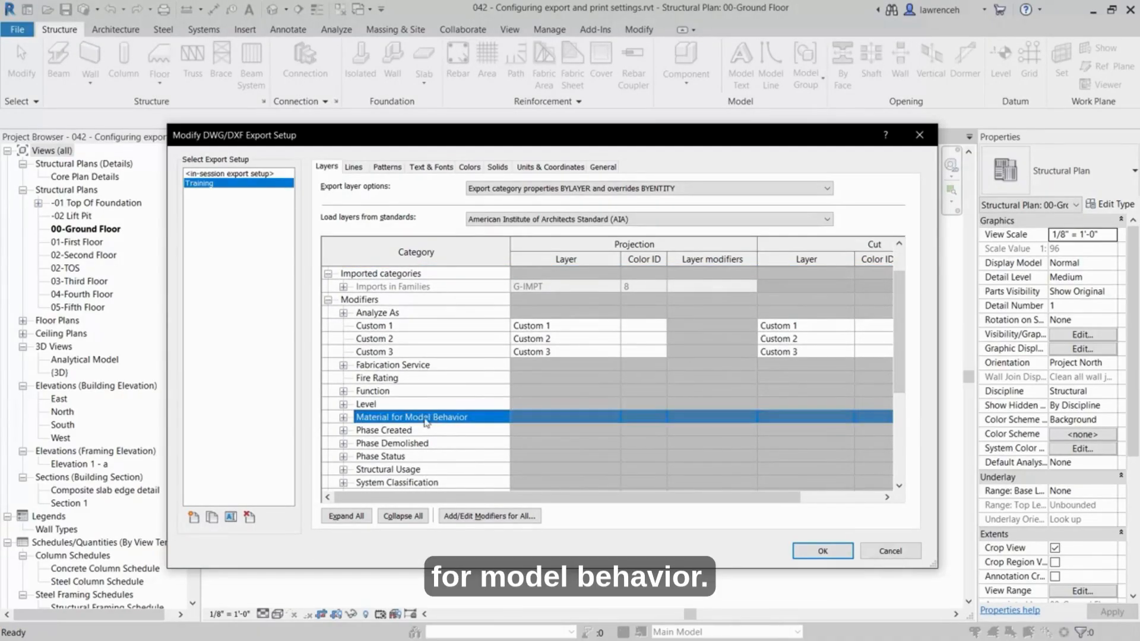
left_click(344, 417)
scroll(350, 424, "down", 1)
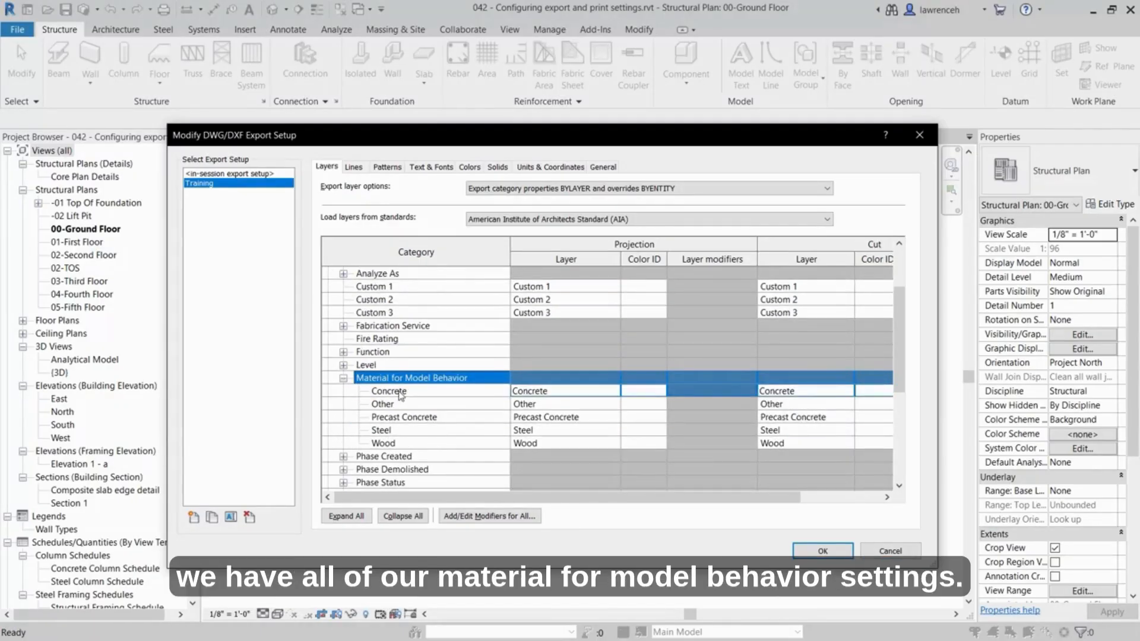
- Set the projection and cut layer names of the Concrete material modifier to CONC
left_click(400, 394)
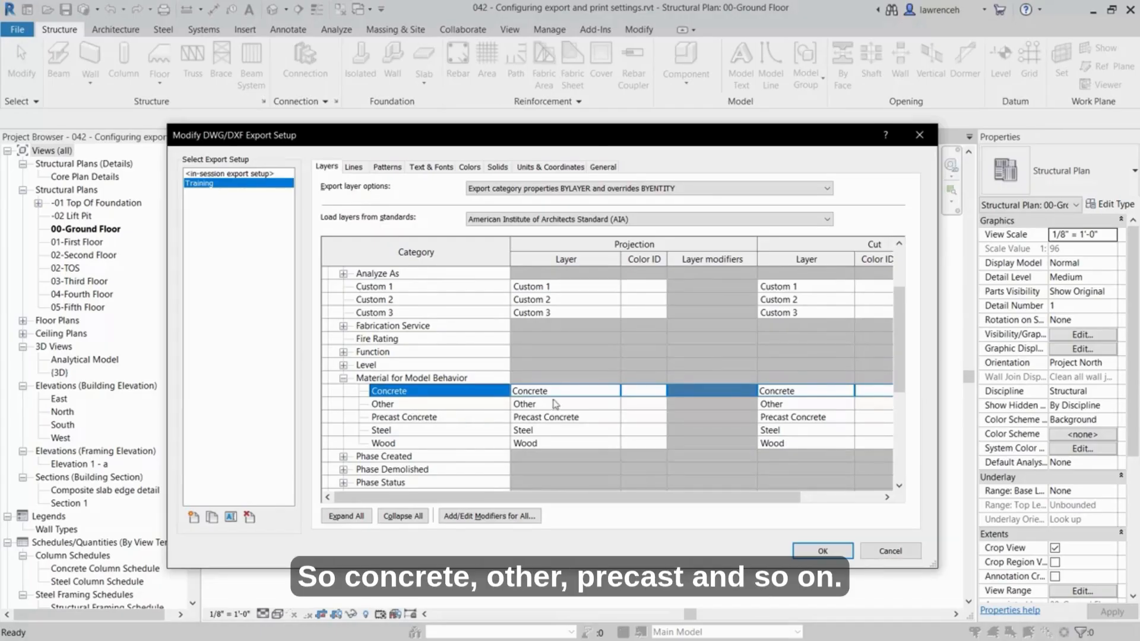
left_click(592, 391)
type("CONC")
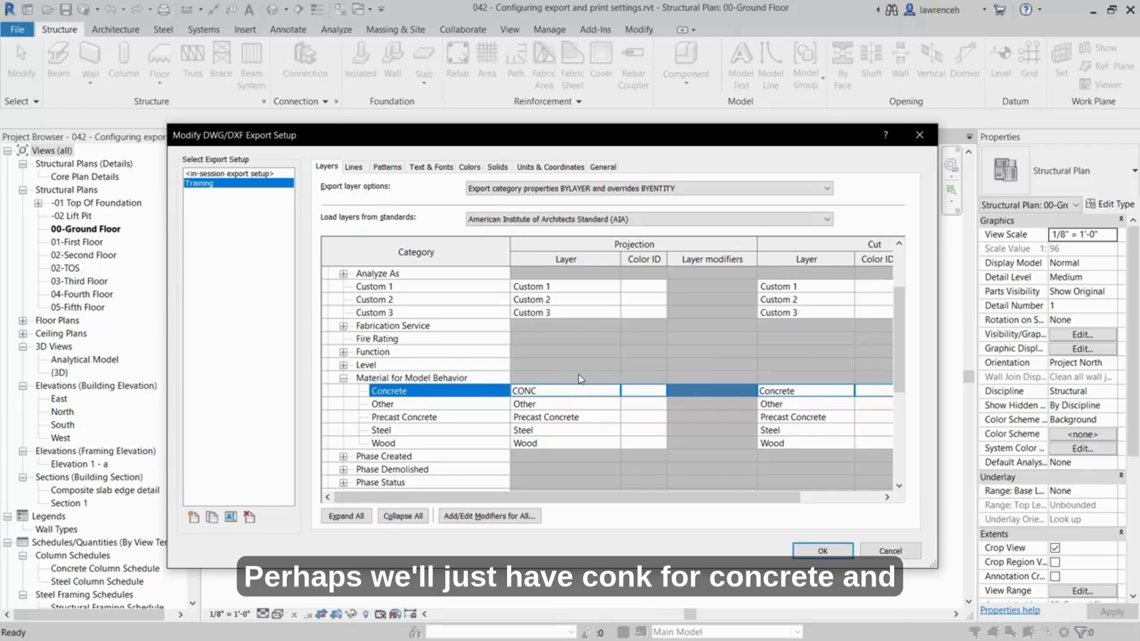
left_click(811, 400)
left_click(811, 396)
left_click(812, 398)
type("CONC")
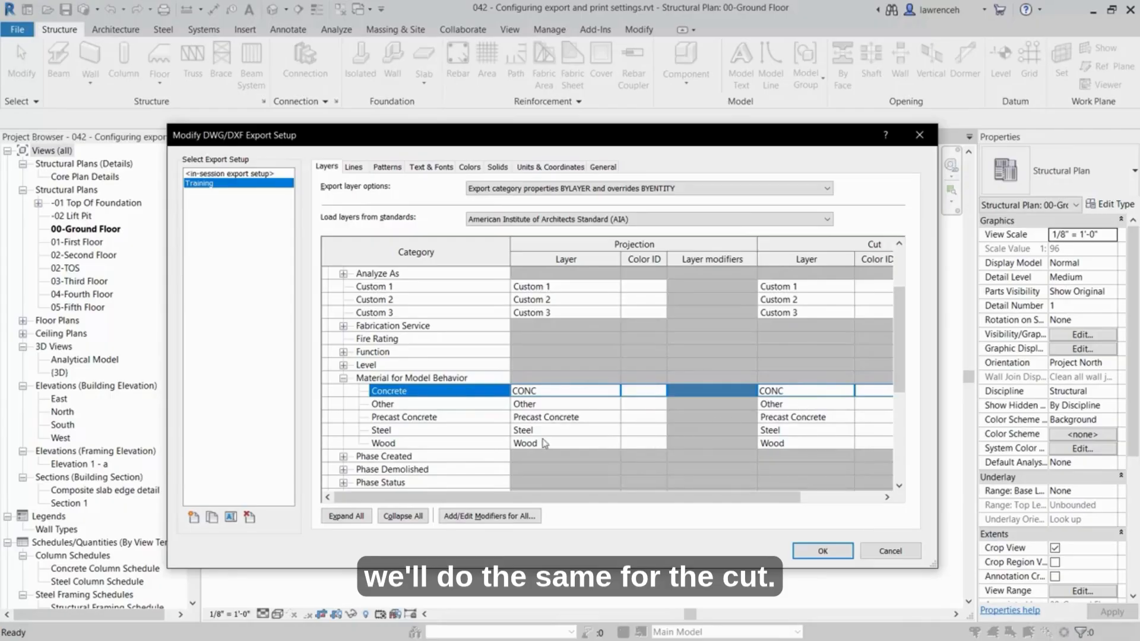
- Set the projection and cut layer names of the Steel material modifier to STEEL
left_click(560, 430)
type("STEEL")
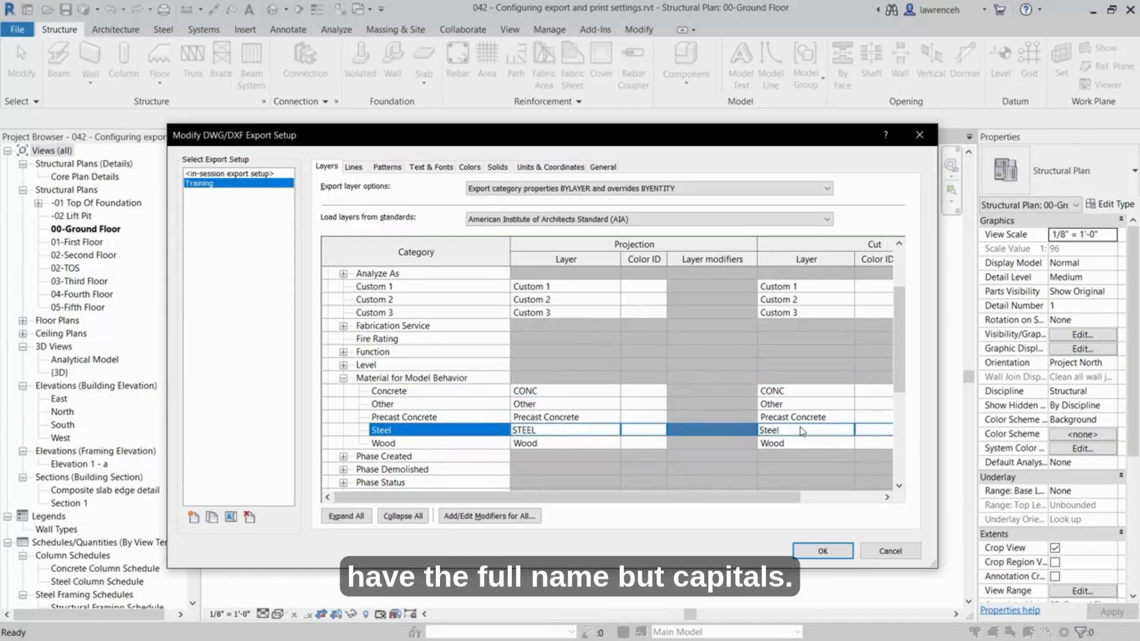
left_click(802, 431)
type("STE")
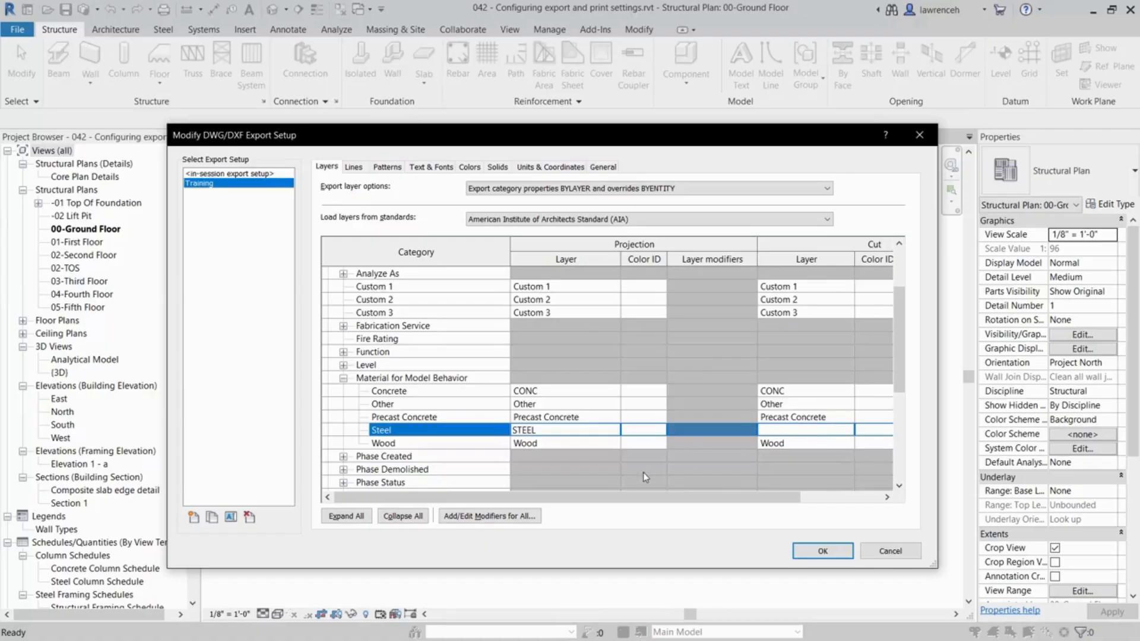
- Expand the Model categories again and select the Structural Columns category with its subcategories collapsed
scroll(456, 303, "up", 1)
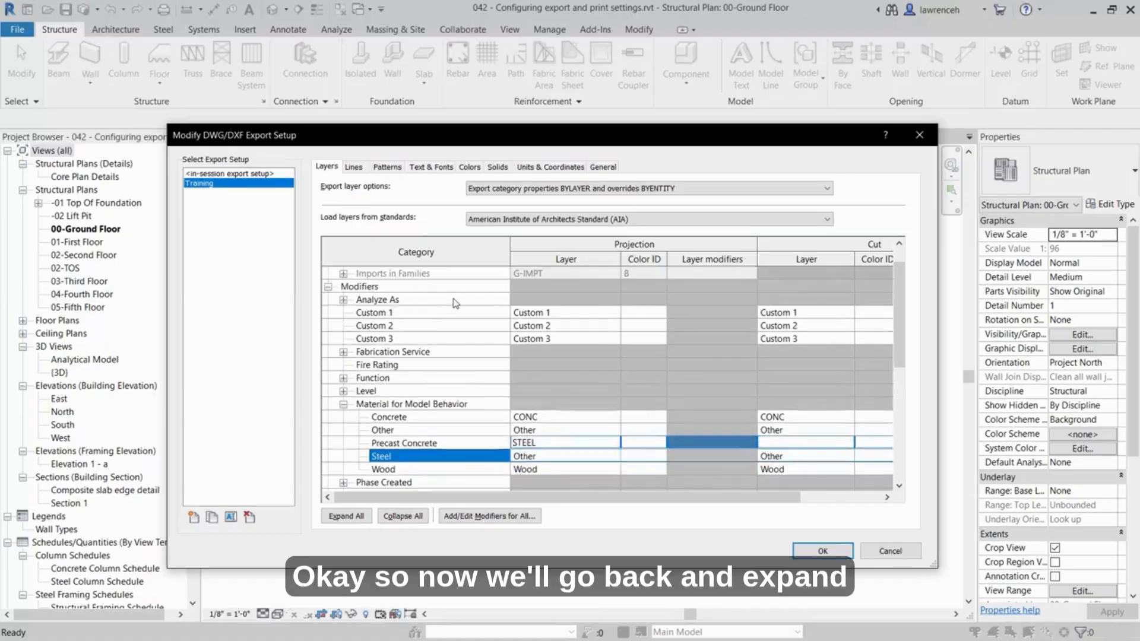
scroll(456, 304, "up", 2)
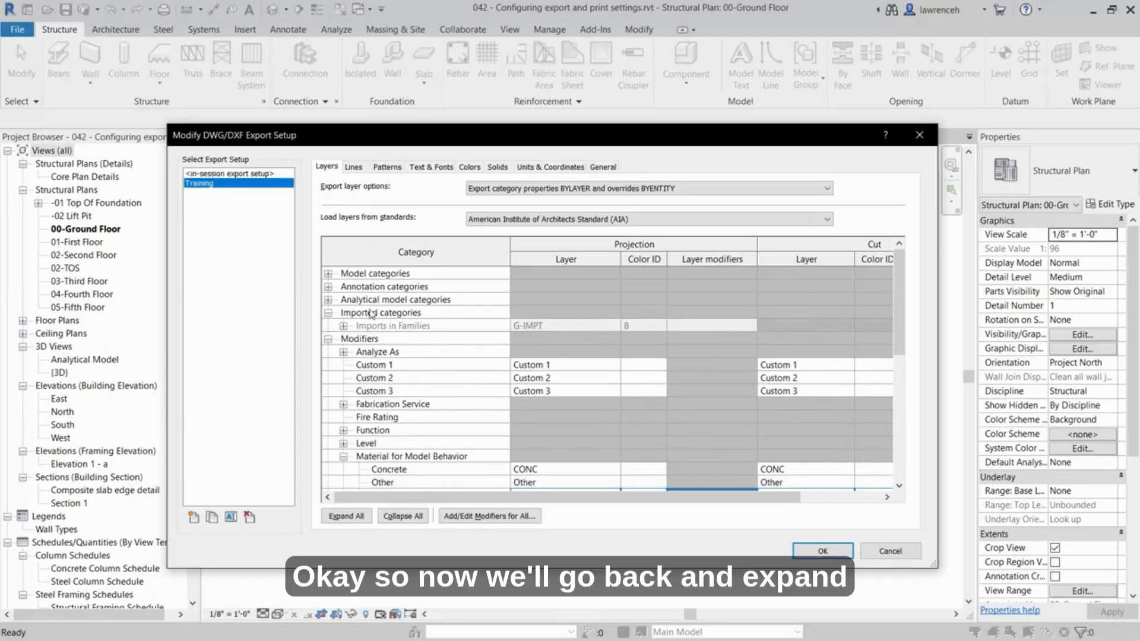
left_click(328, 274)
type("str")
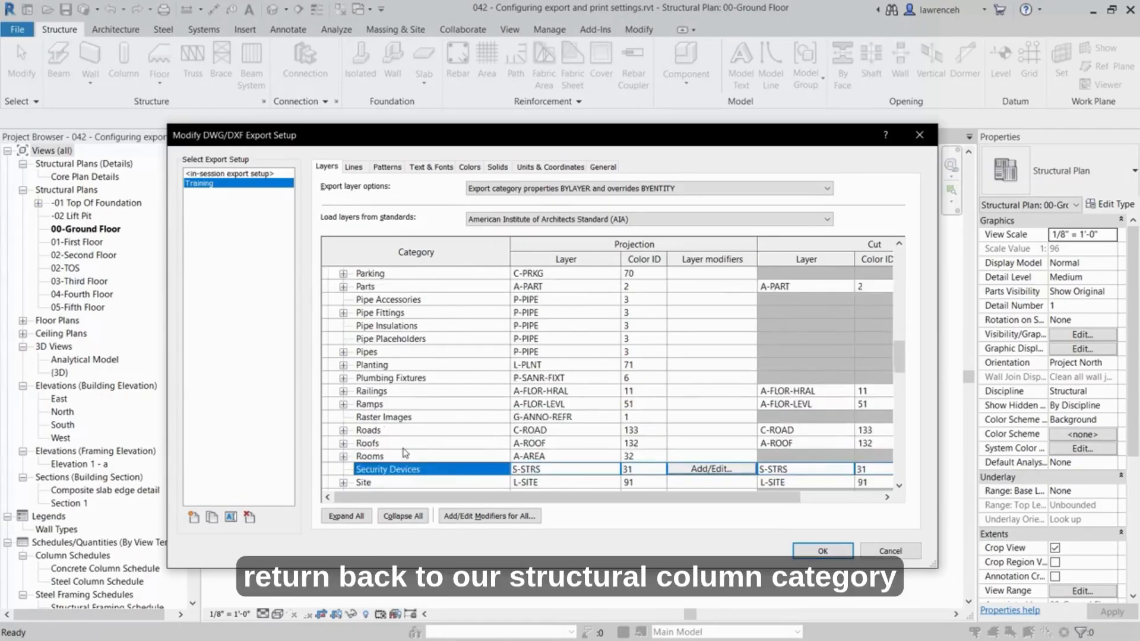
scroll(420, 431, "down", 2)
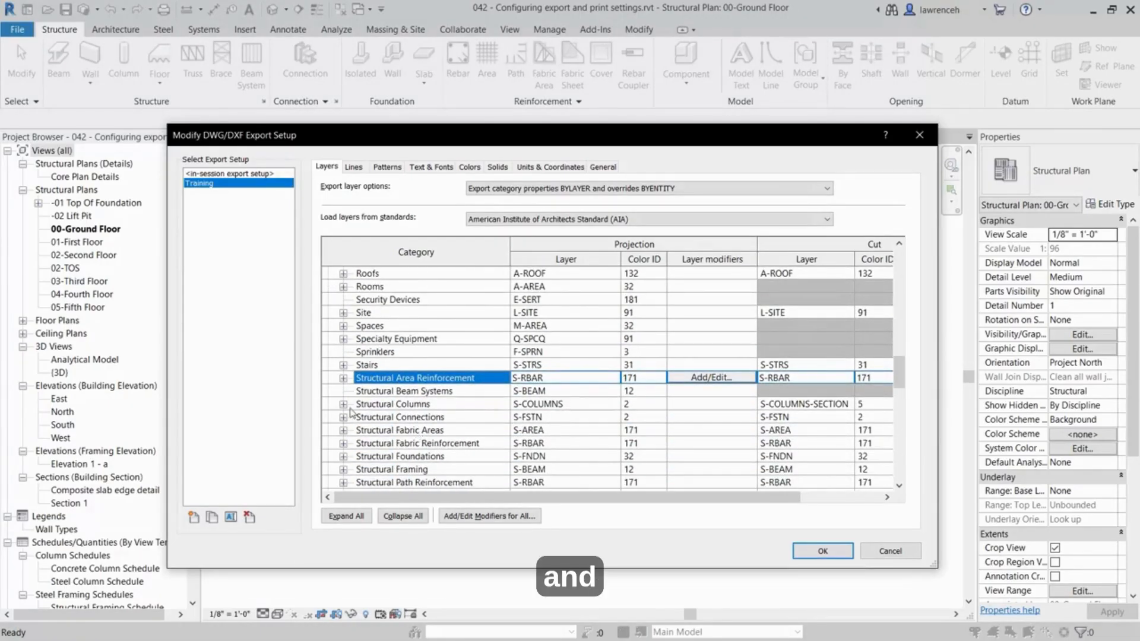
left_click(343, 417)
left_click(397, 405)
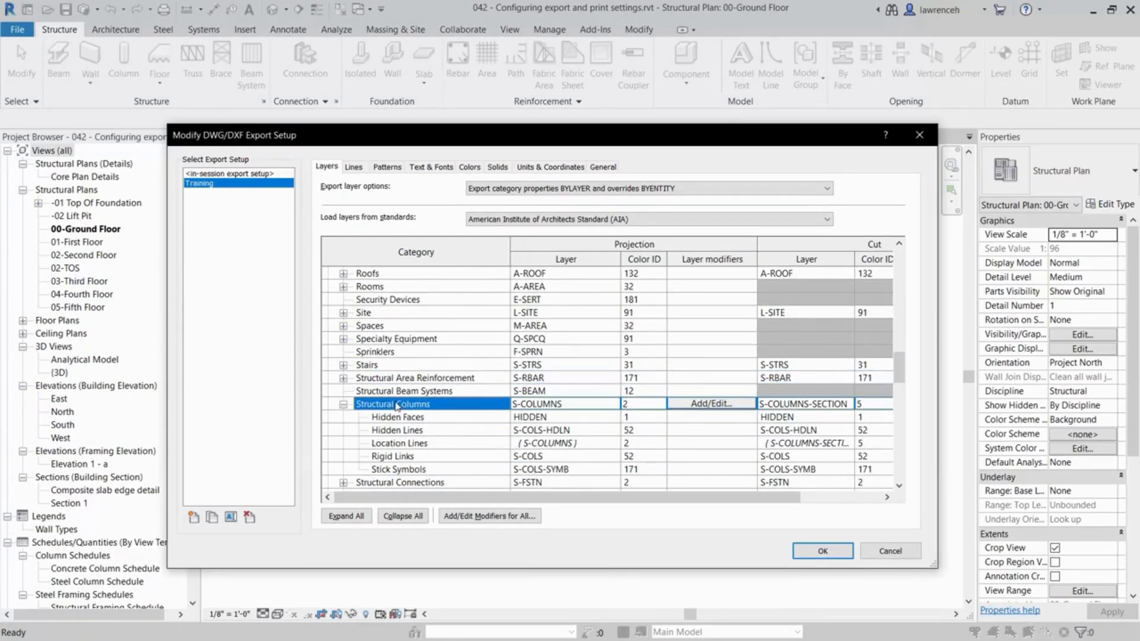
left_click(343, 405)
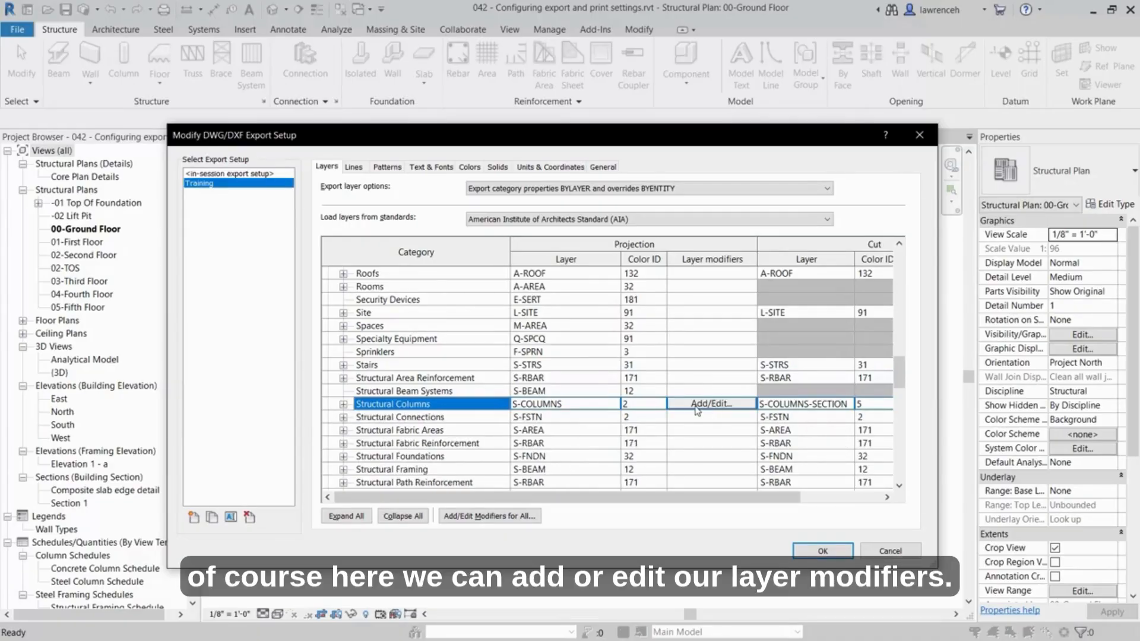
- Add the Material for Model Behavior modifier to the Structural Columns projection layer, using a hyphen as separator after the category name
left_click(724, 409)
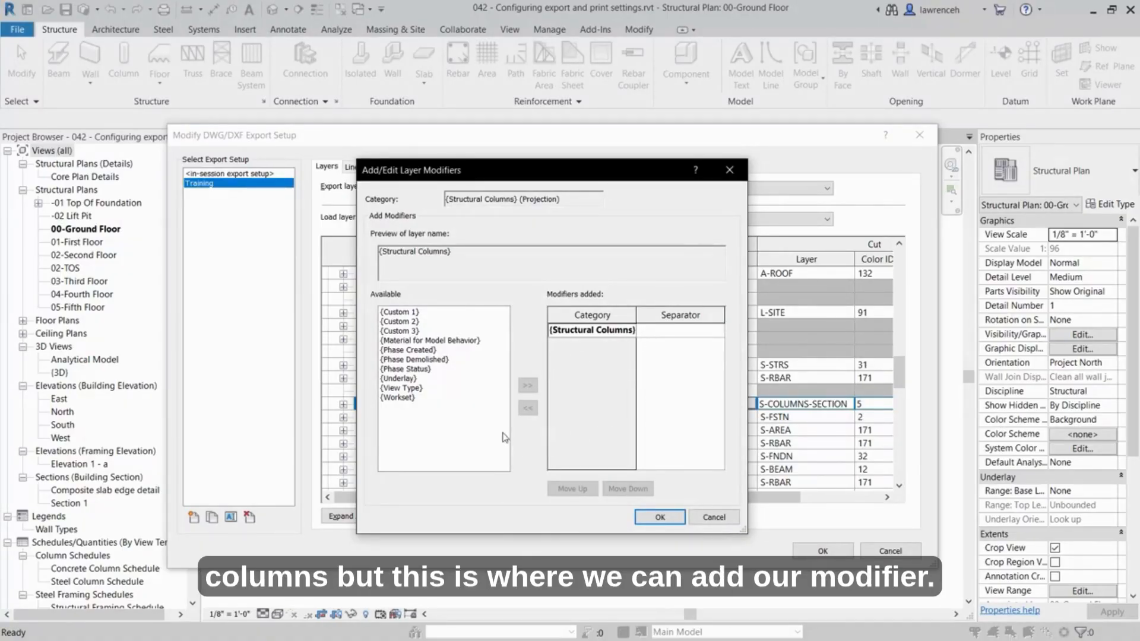
left_click(457, 342)
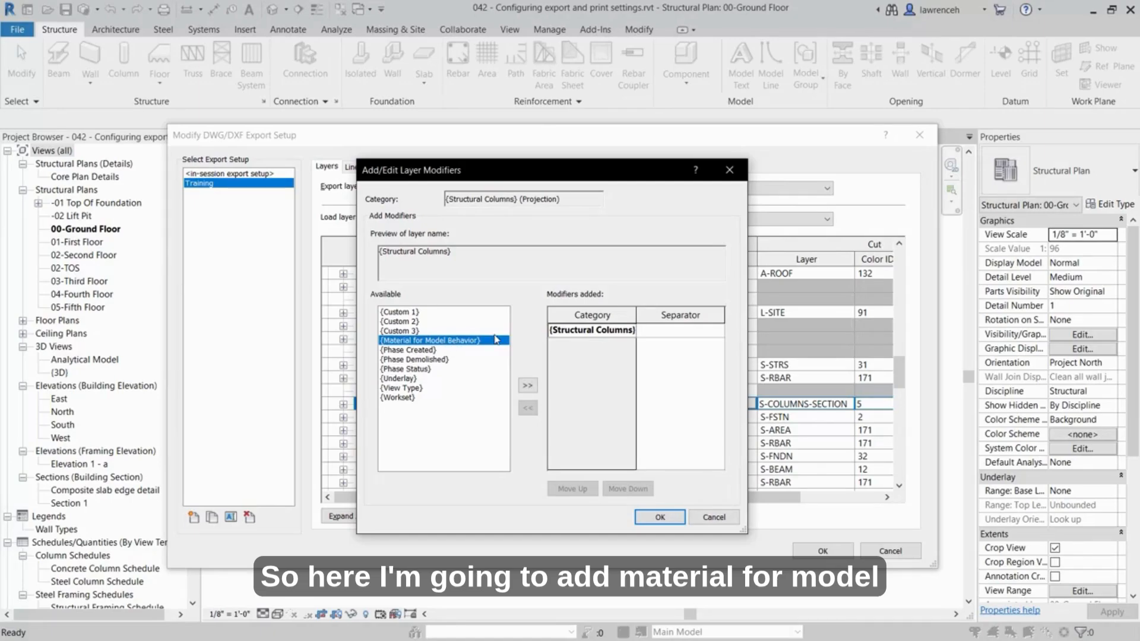
left_click(527, 385)
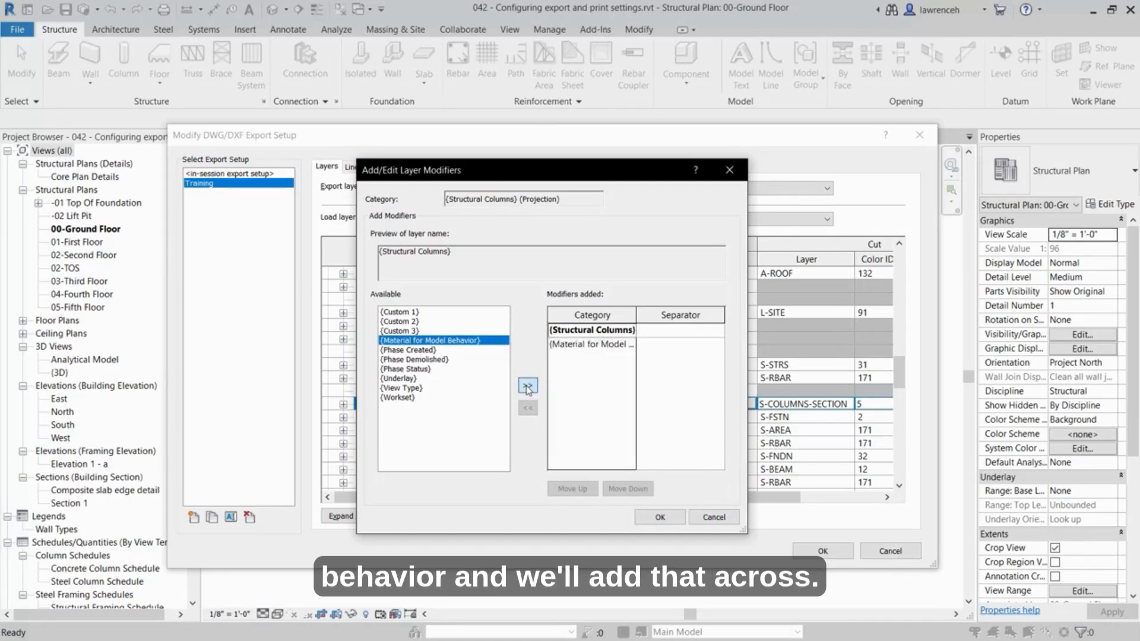
left_click(676, 331)
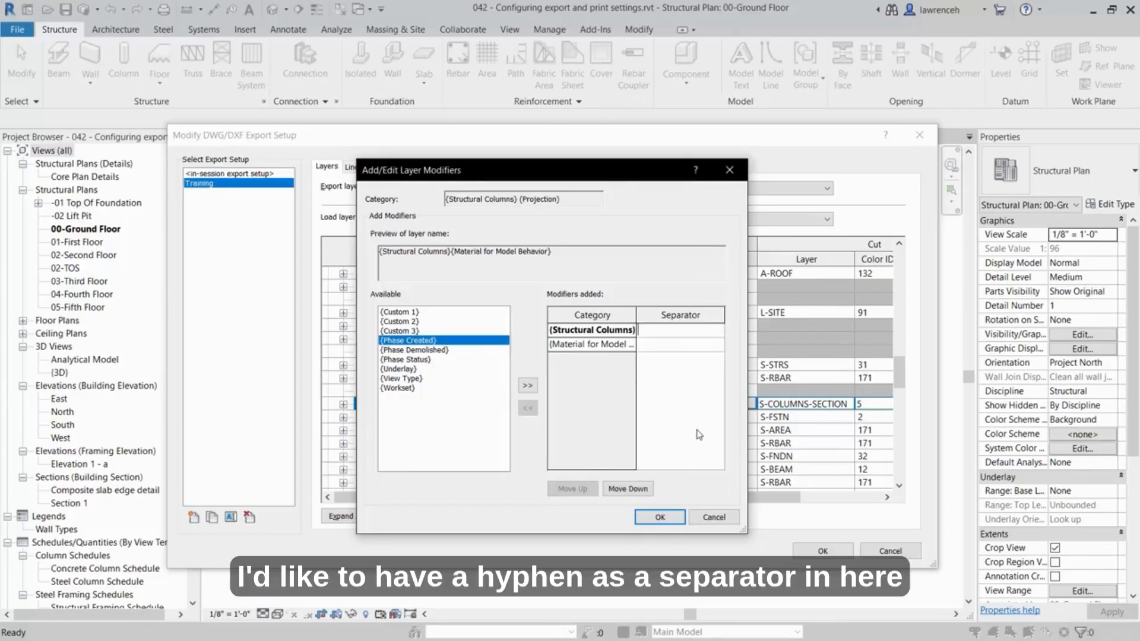
left_click(650, 388)
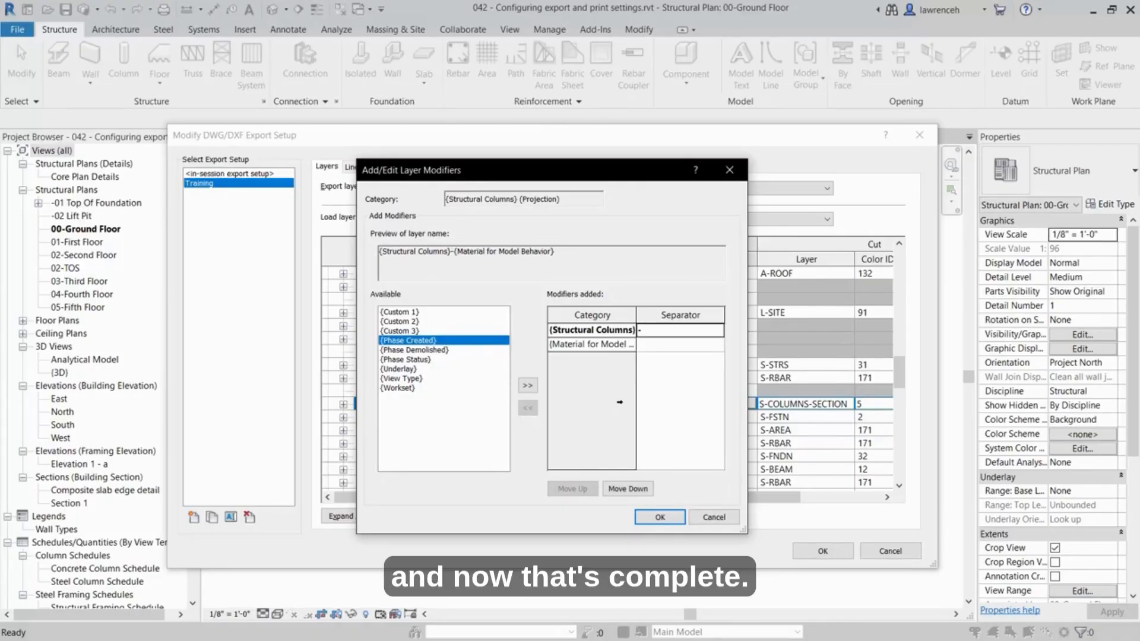
left_click(665, 519)
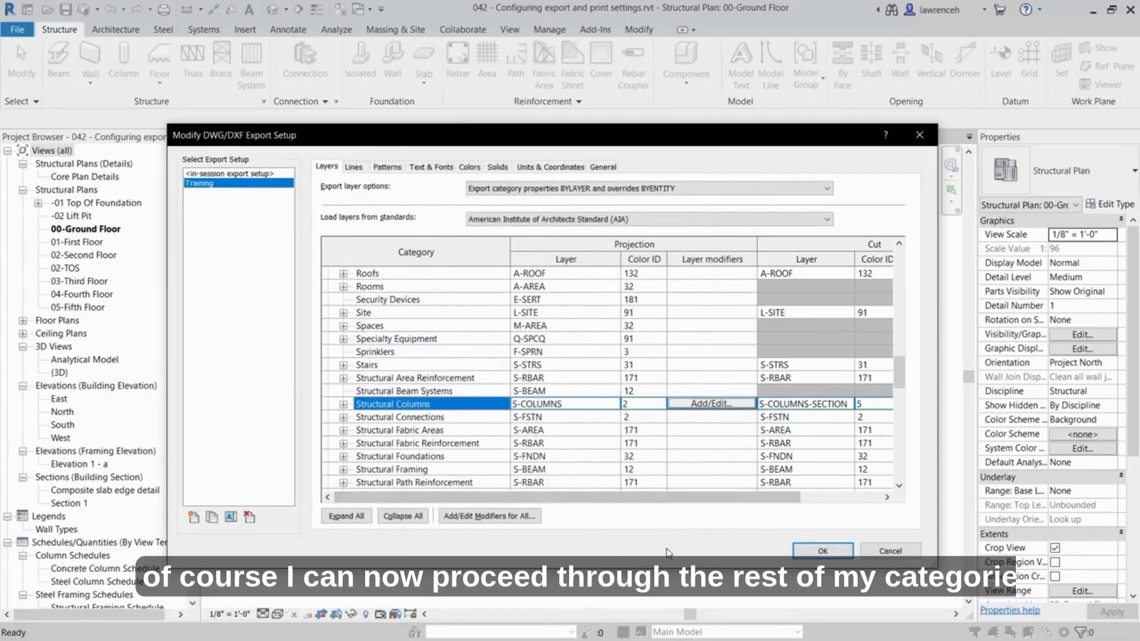
- Look over the remaining categories and accept the changes to the Training export setup
mouse_move(899, 375)
left_mouse_down()
mouse_move(900, 469)
mouse_move(907, 376)
left_mouse_up()
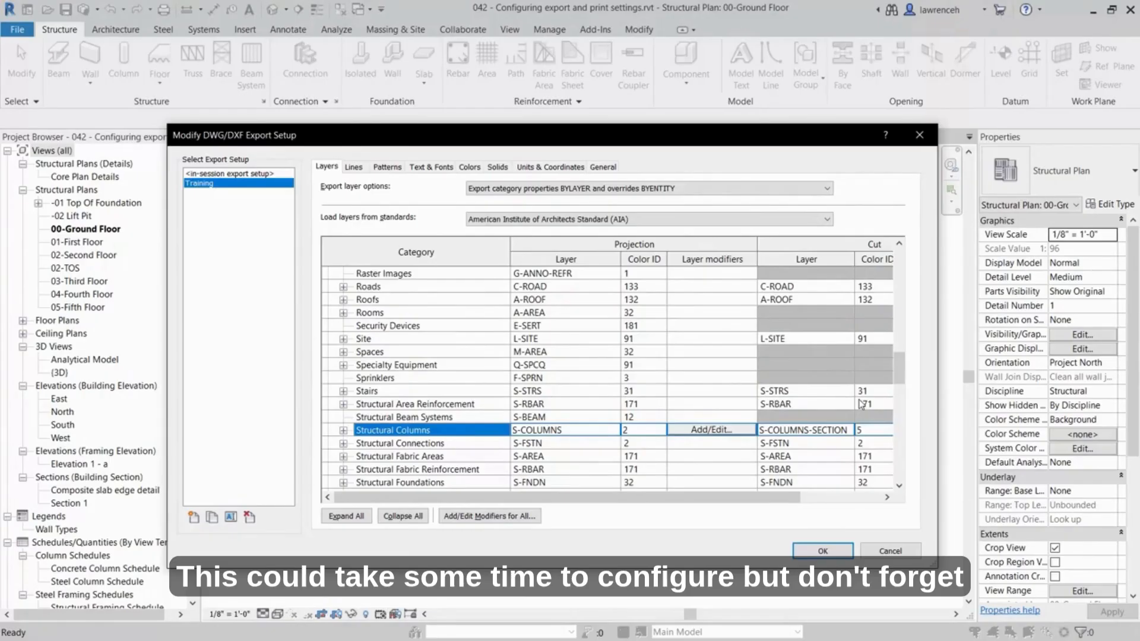
left_click(236, 303)
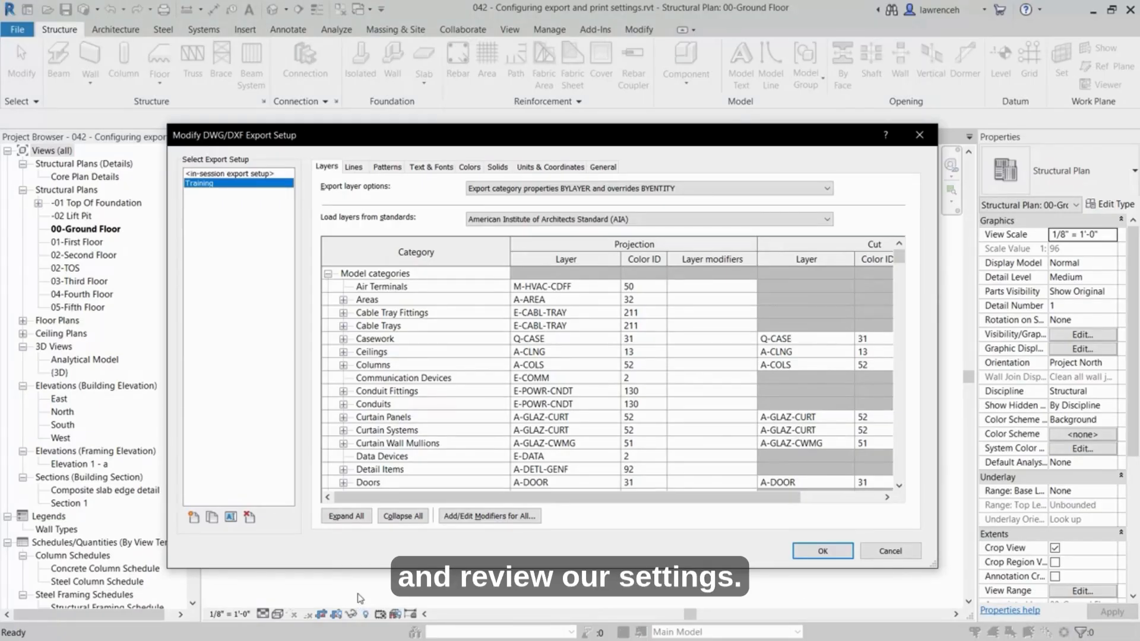
left_click(823, 553)
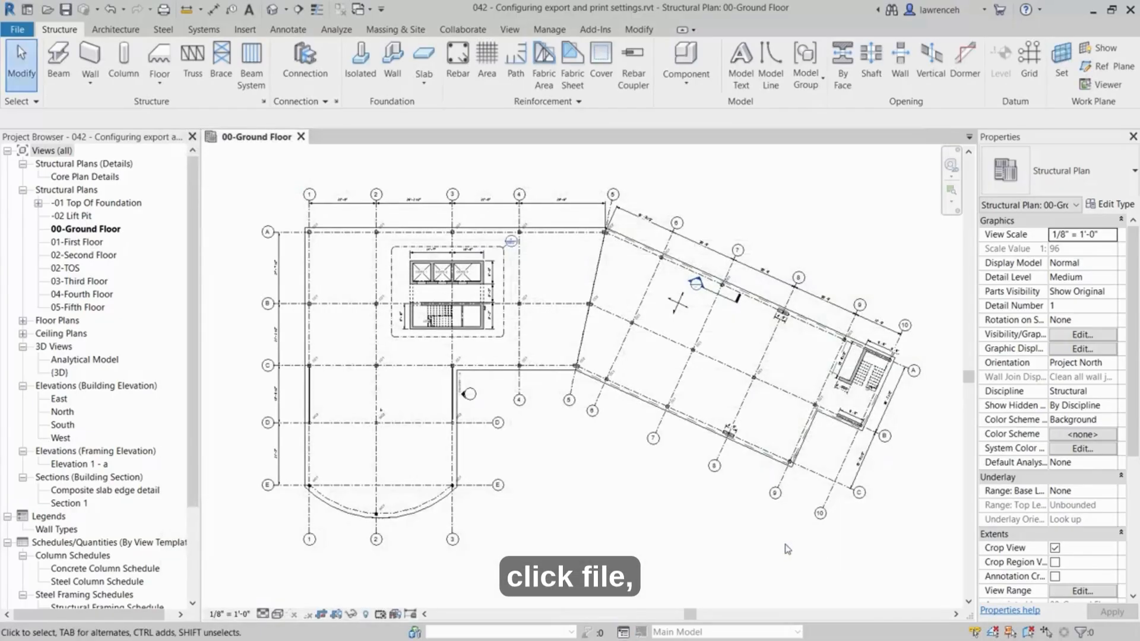
- Start a DWG export of the current 00-Ground Floor view using the Training export setup and proceed past the view selection
left_click(17, 29)
mouse_move(76, 266)
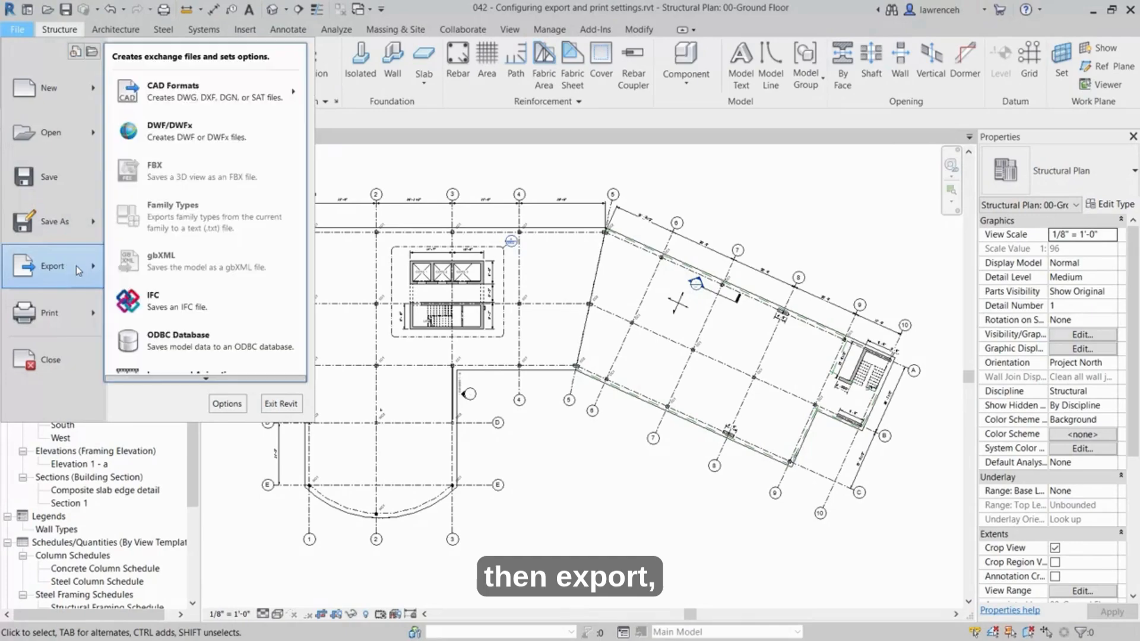
mouse_move(262, 99)
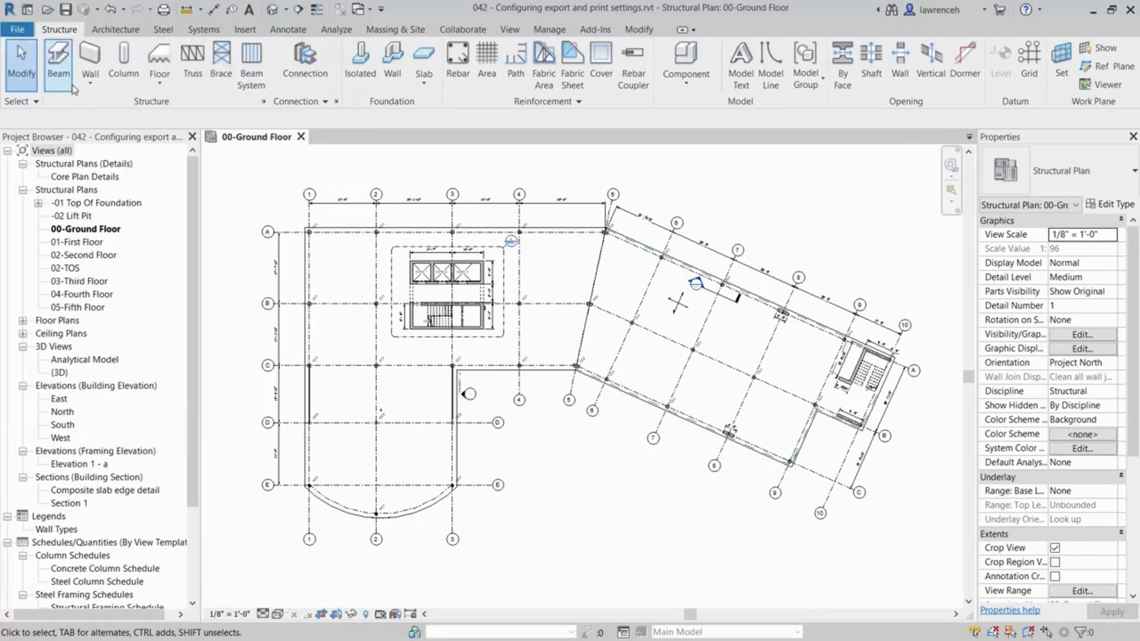
left_click(56, 84)
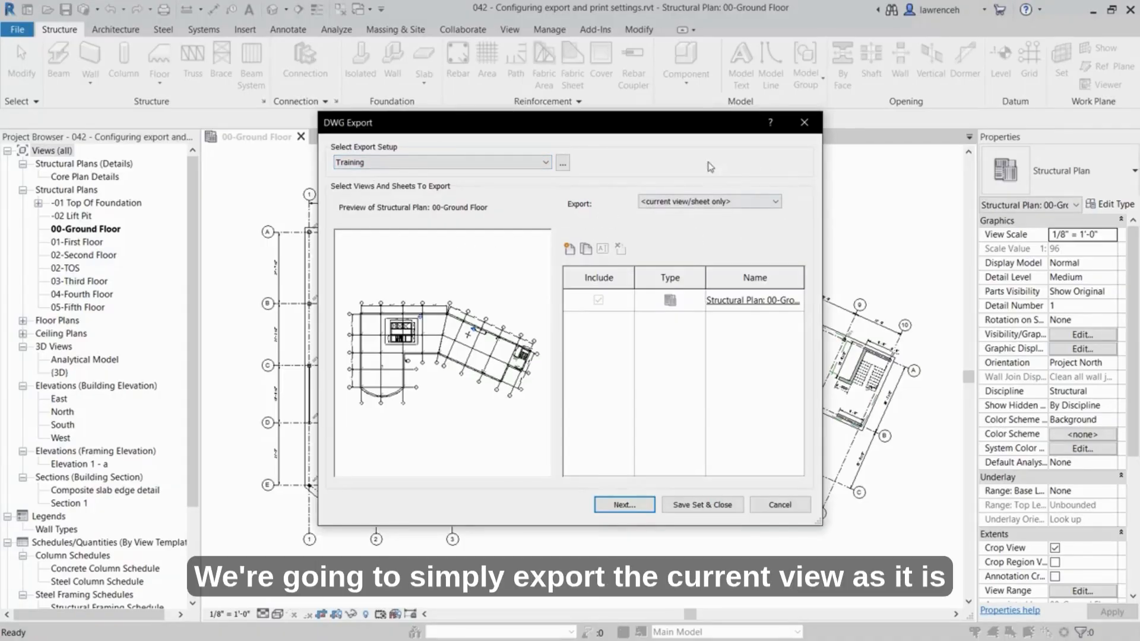
left_click(639, 507)
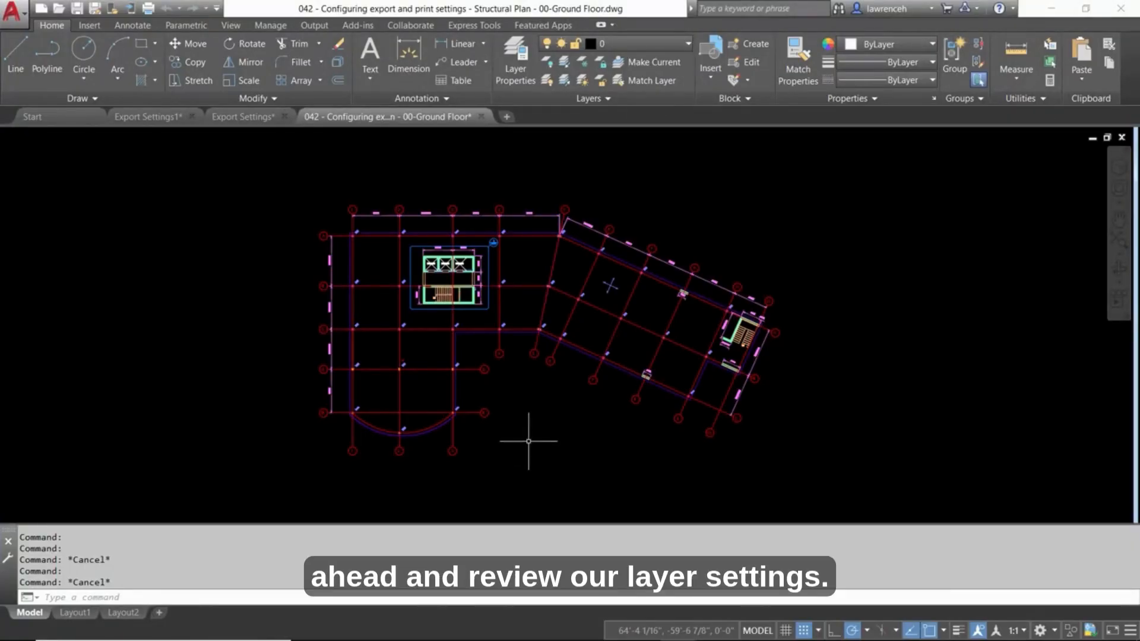
- In the exported ground floor DWG in AutoCAD, check which layer the concrete column labelled CC1 is on, then clear the selection
scroll(456, 328, "up", 8)
scroll(442, 362, "up", 4)
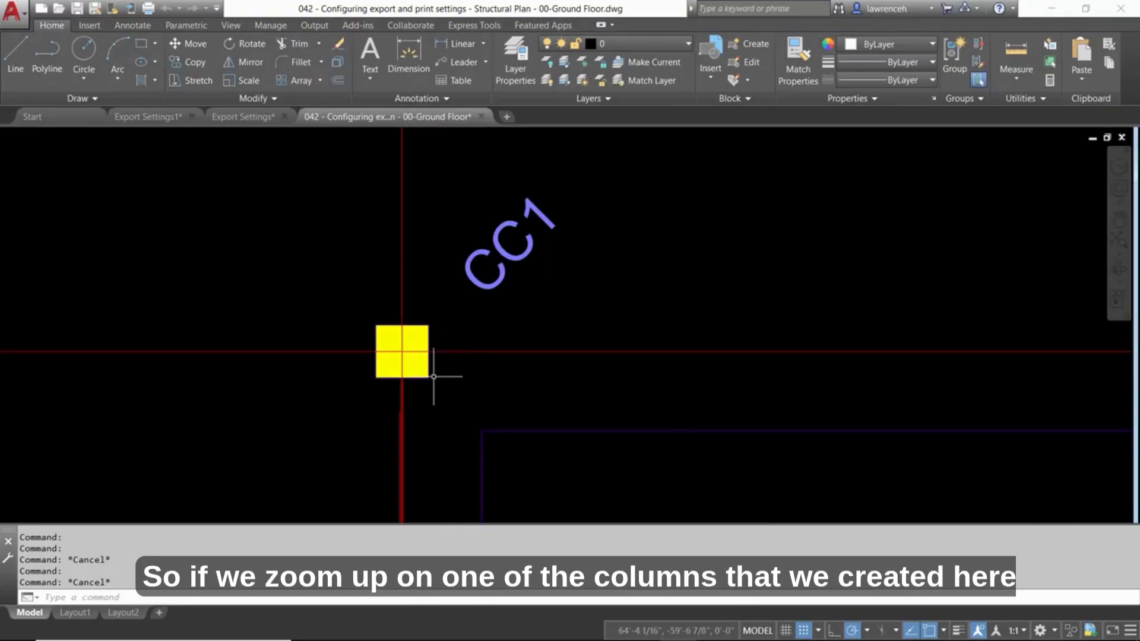
left_click(410, 372)
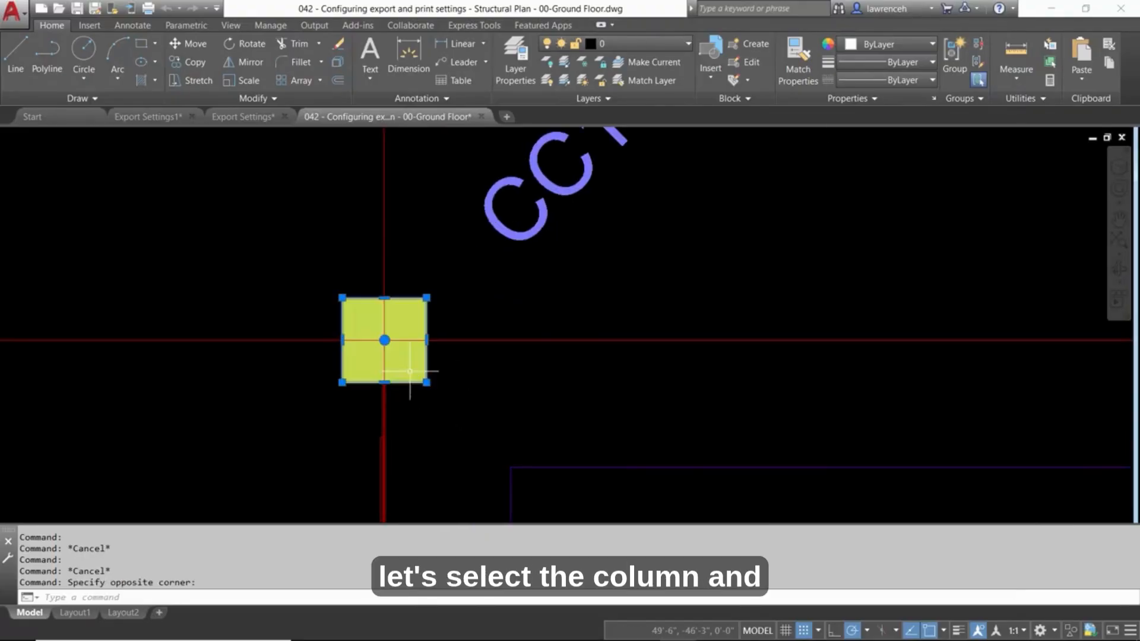
left_click(52, 25)
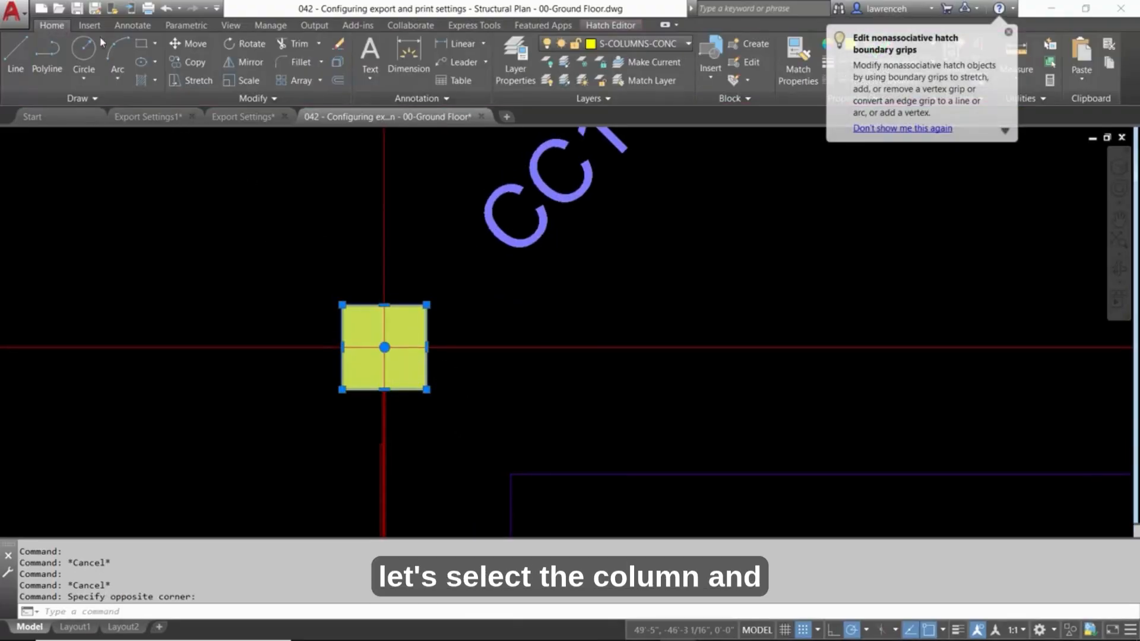
left_click(674, 45)
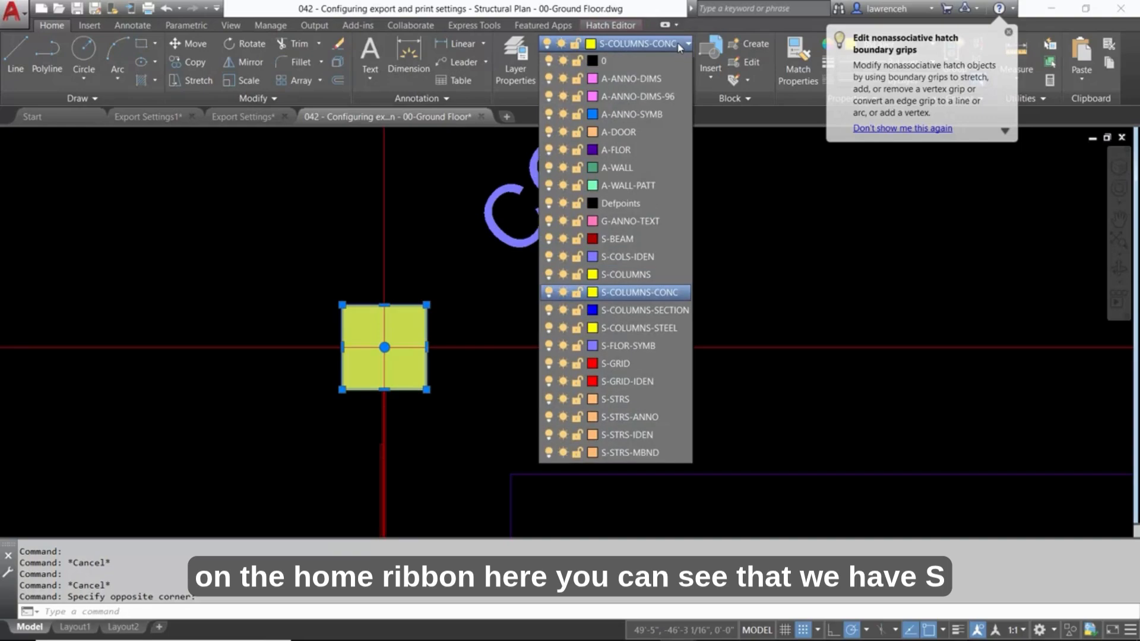
left_click(656, 293)
key("Escape")
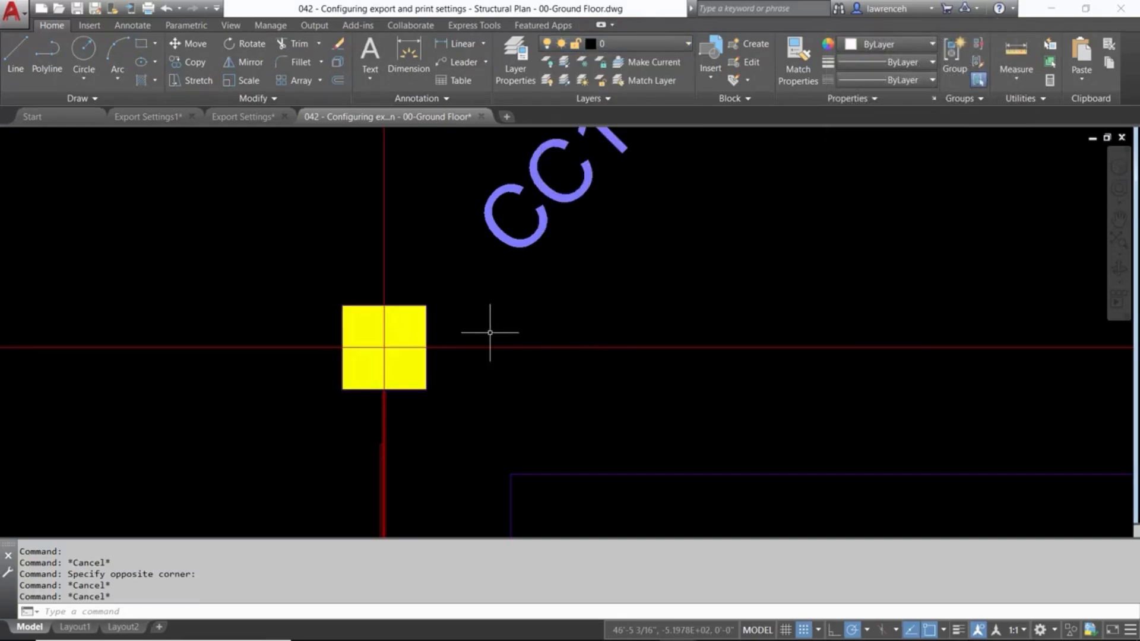
- Check which layer the steel I-section column is on in the exported drawing and deselect it
scroll(483, 326, "down", 5)
scroll(513, 383, "down", 1)
scroll(484, 380, "up", 10)
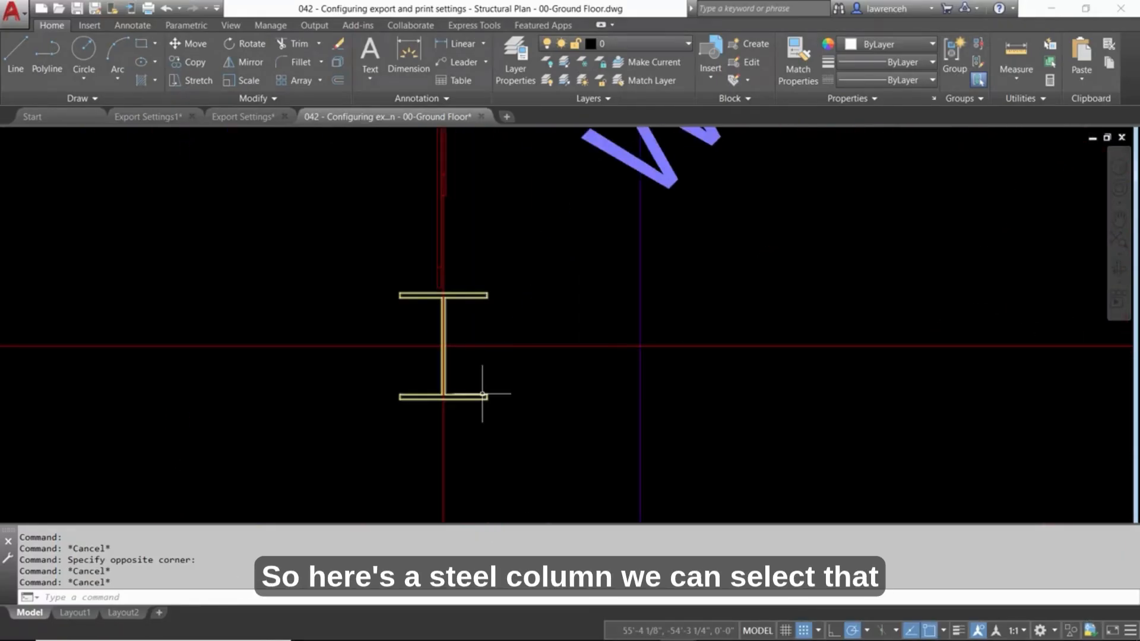
left_click(484, 395)
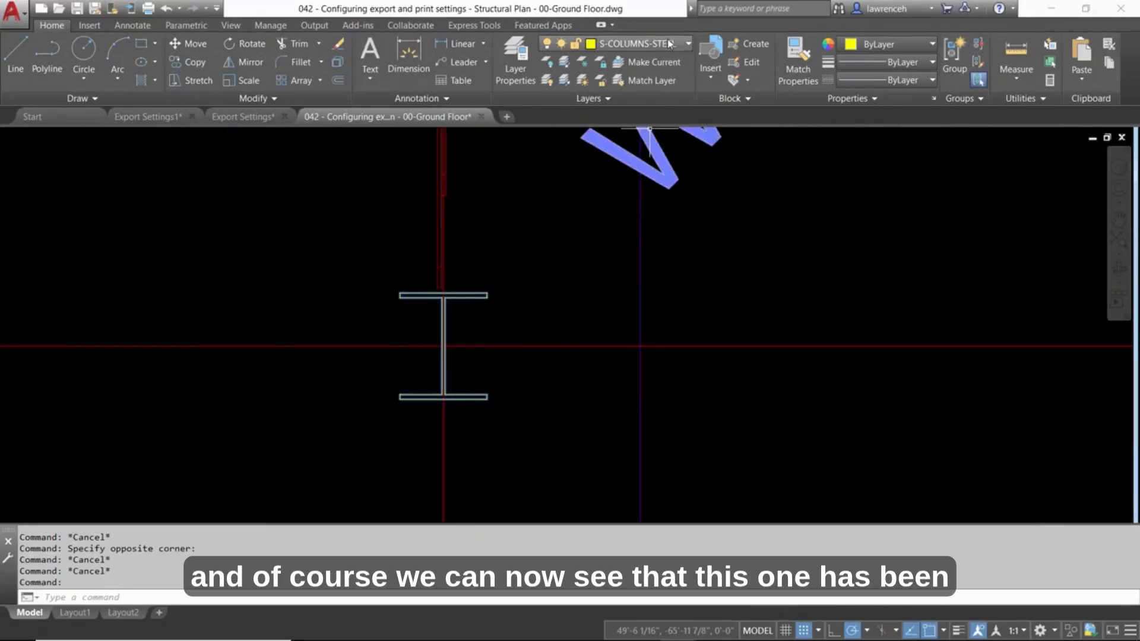
left_click(638, 43)
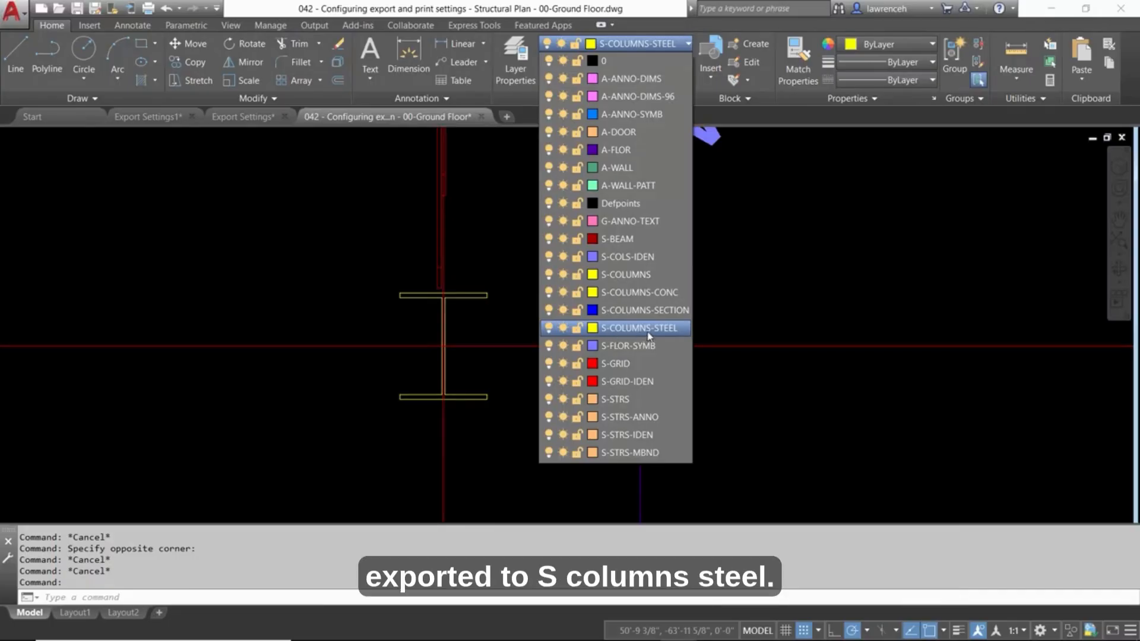
key("Escape")
key("Escape")
- Check the layer of the round steel column's outer projection outline and deselect it
scroll(589, 315, "down", 6)
scroll(589, 315, "down", 2)
middle_click_drag(604, 443, 585, 214)
scroll(542, 354, "up", 10)
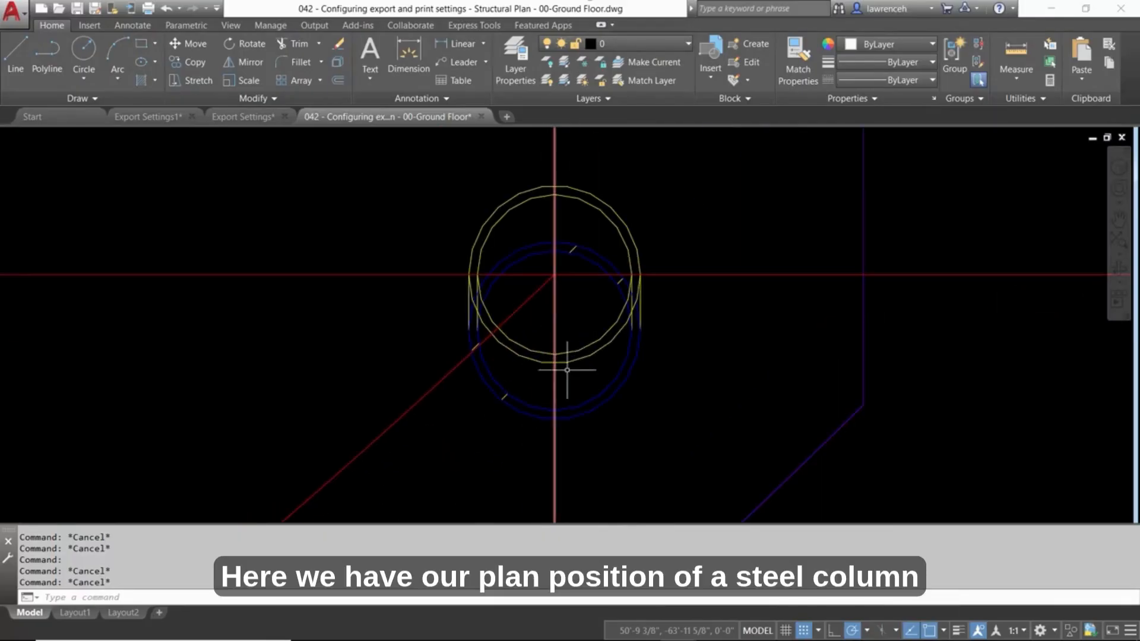
left_click(596, 351)
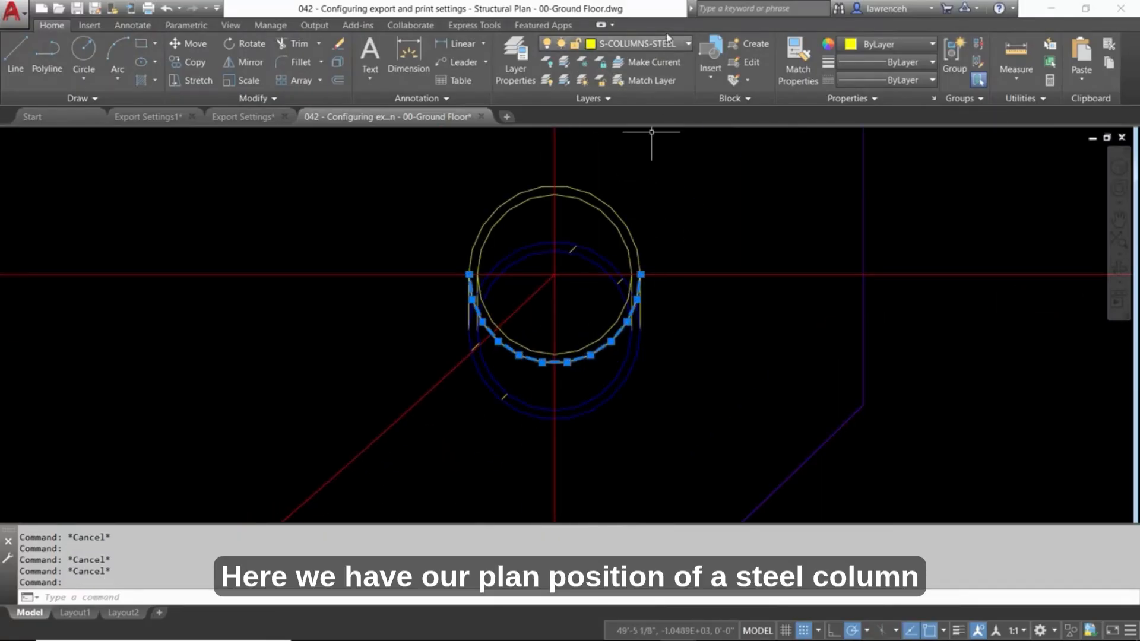
key("Escape")
- Check the layer of the round steel column's cut outline and return to the overall plan
left_click(583, 399)
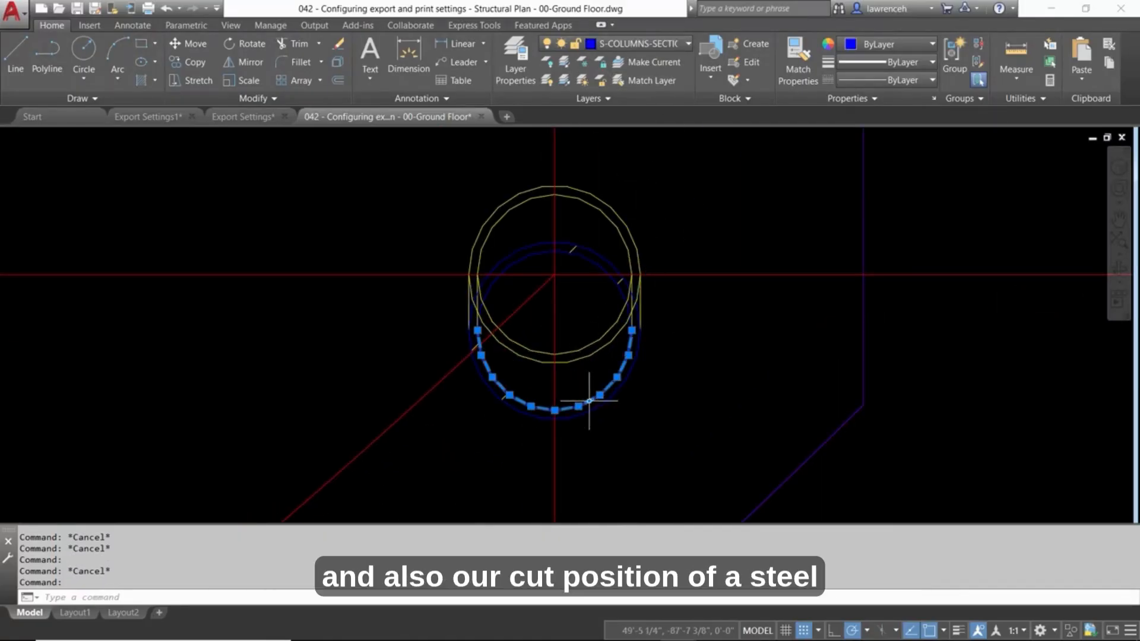
left_click(678, 45)
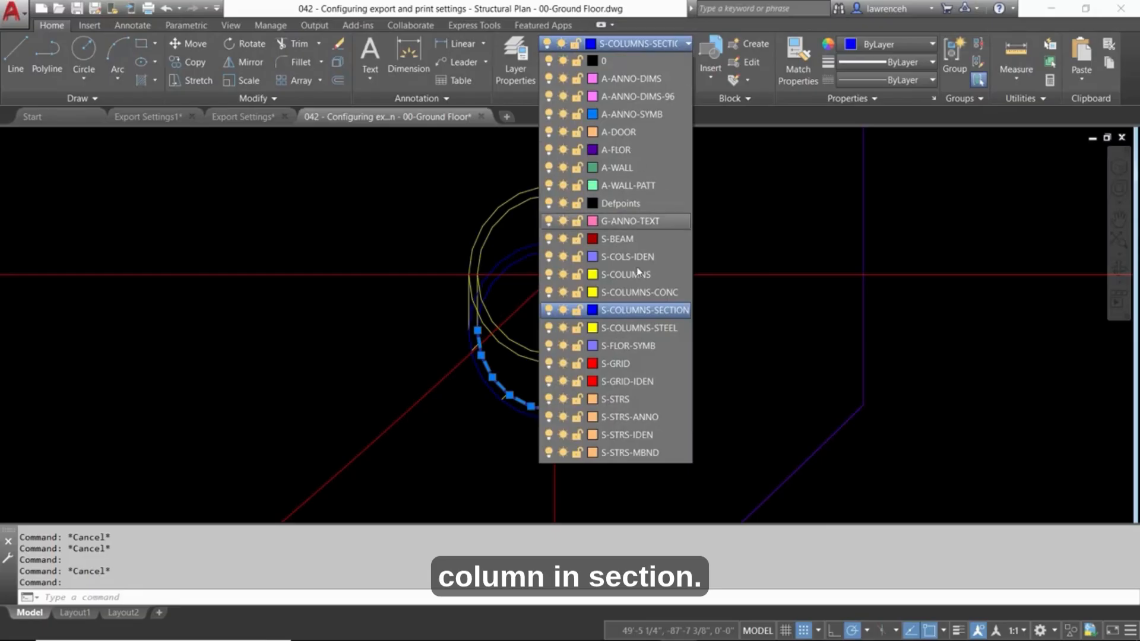
key("Escape")
key("Escape")
scroll(656, 317, "down", 6)
scroll(559, 403, "down", 8)
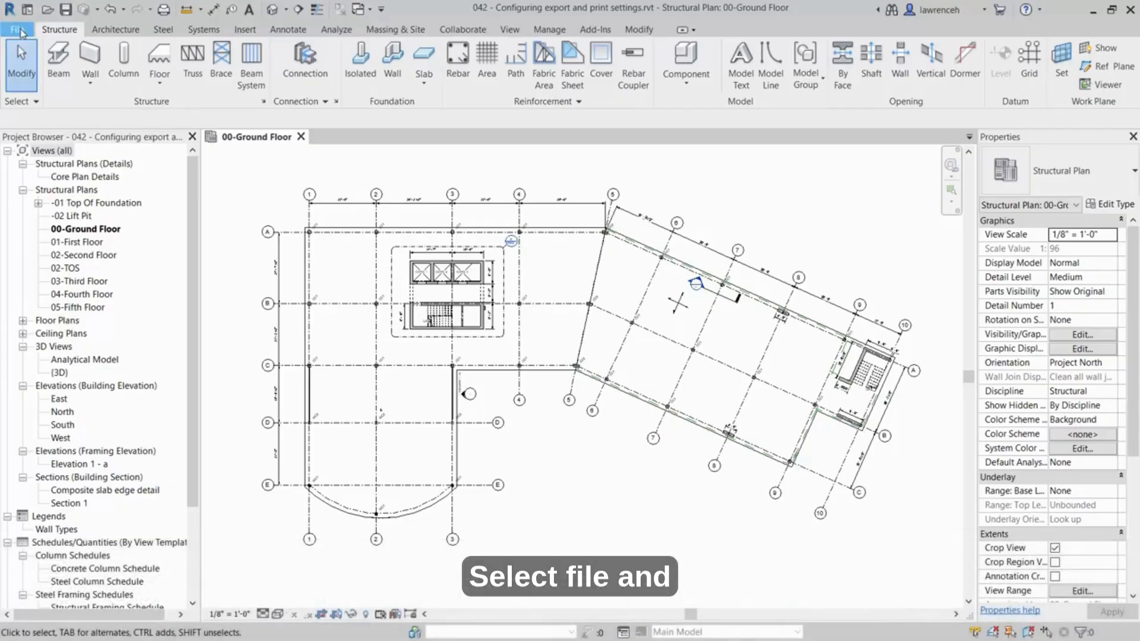
- In Revit's print setup, keep Letter paper, offset the placement from the corner by the printer limit and set the zoom to 100% size
left_click(18, 30)
mouse_move(46, 313)
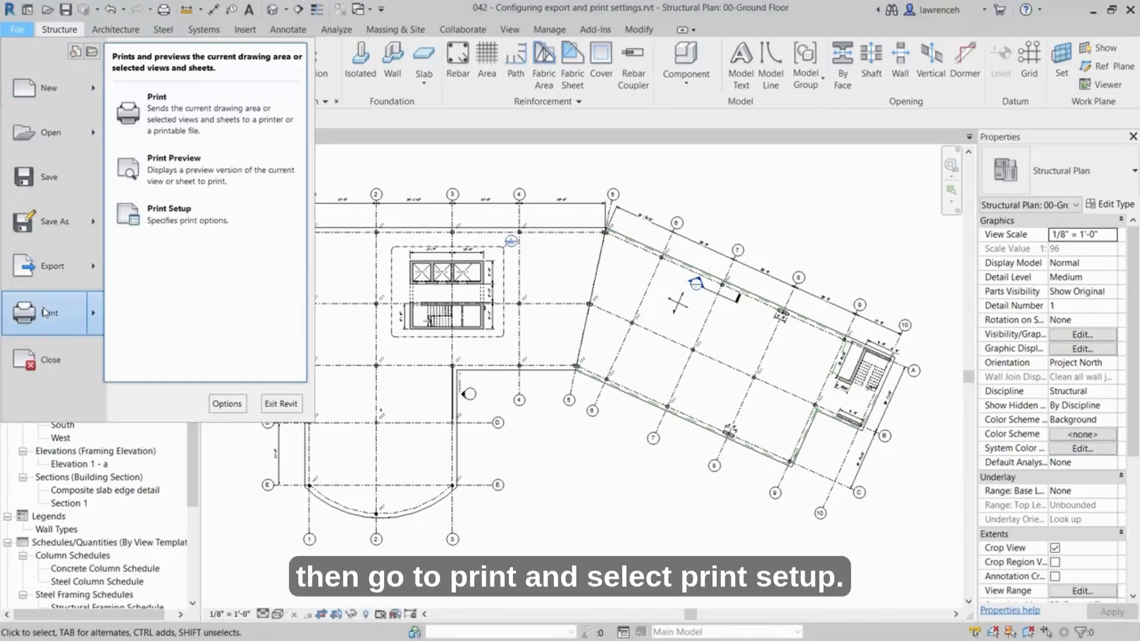
left_click(201, 223)
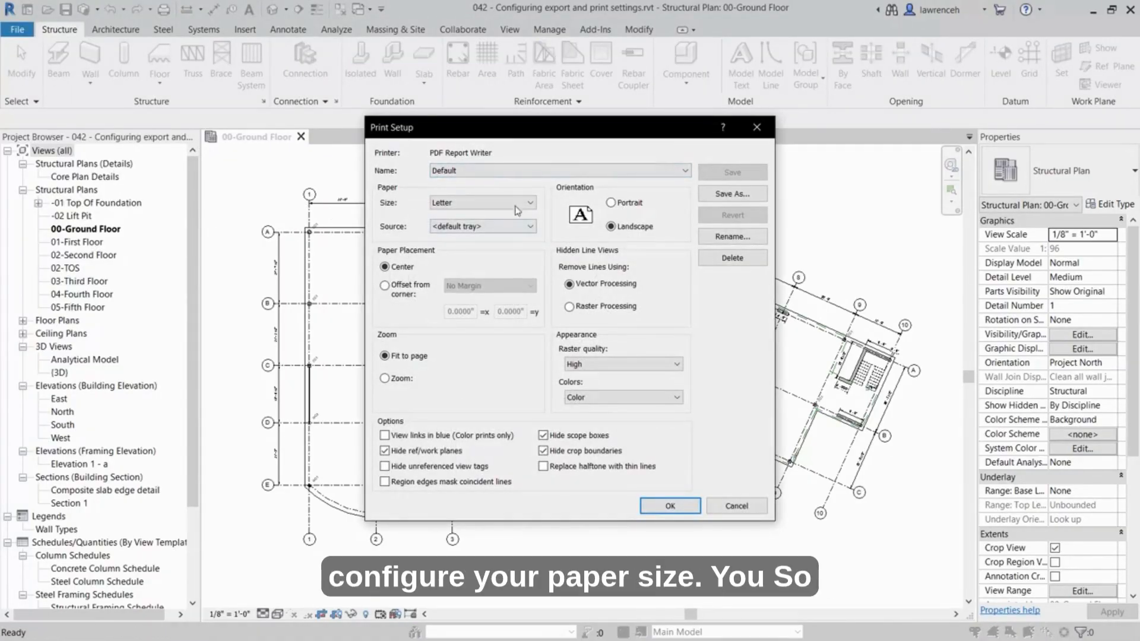
left_click(519, 205)
left_click(519, 204)
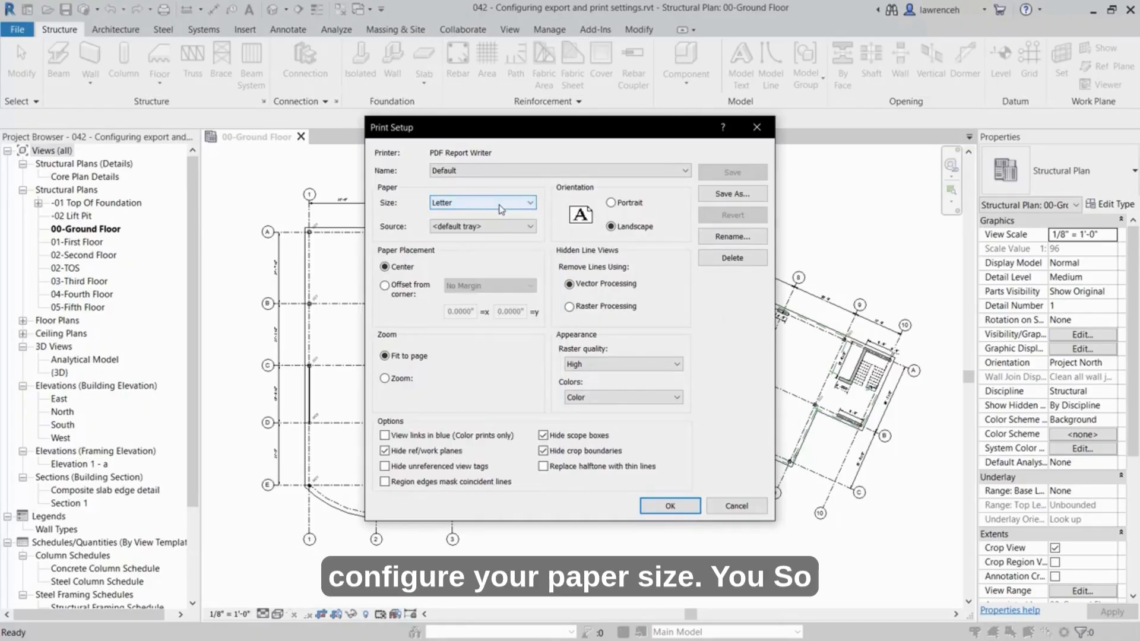
left_click(386, 286)
left_click(386, 269)
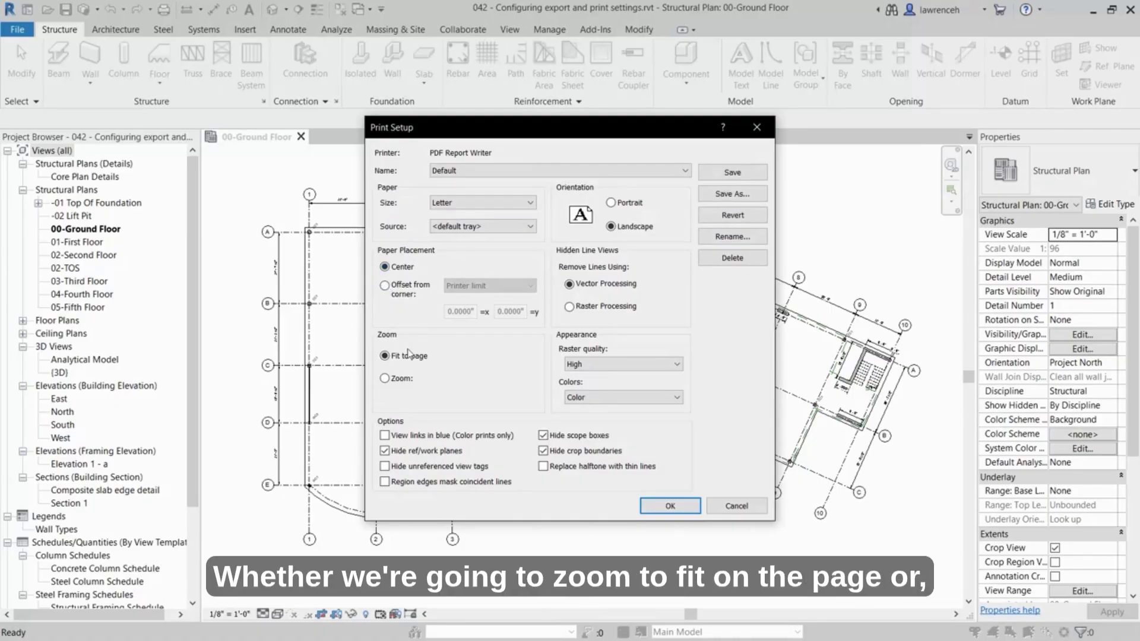
left_click(385, 378)
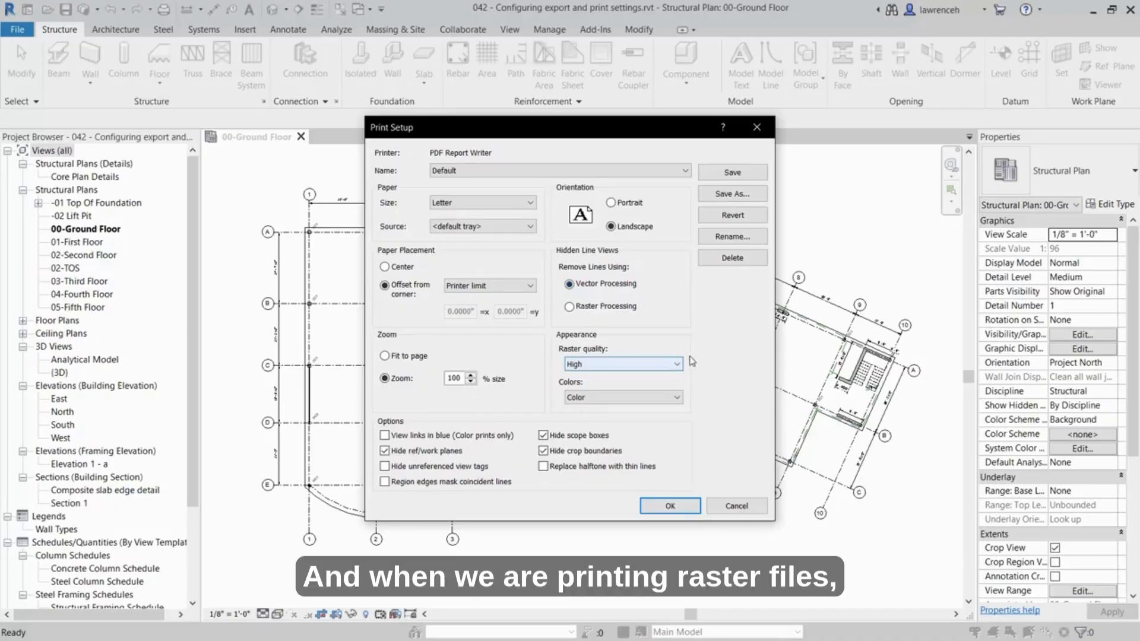
- Set the print setup's raster quality to Medium and its colors to Black Lines
left_click(618, 364)
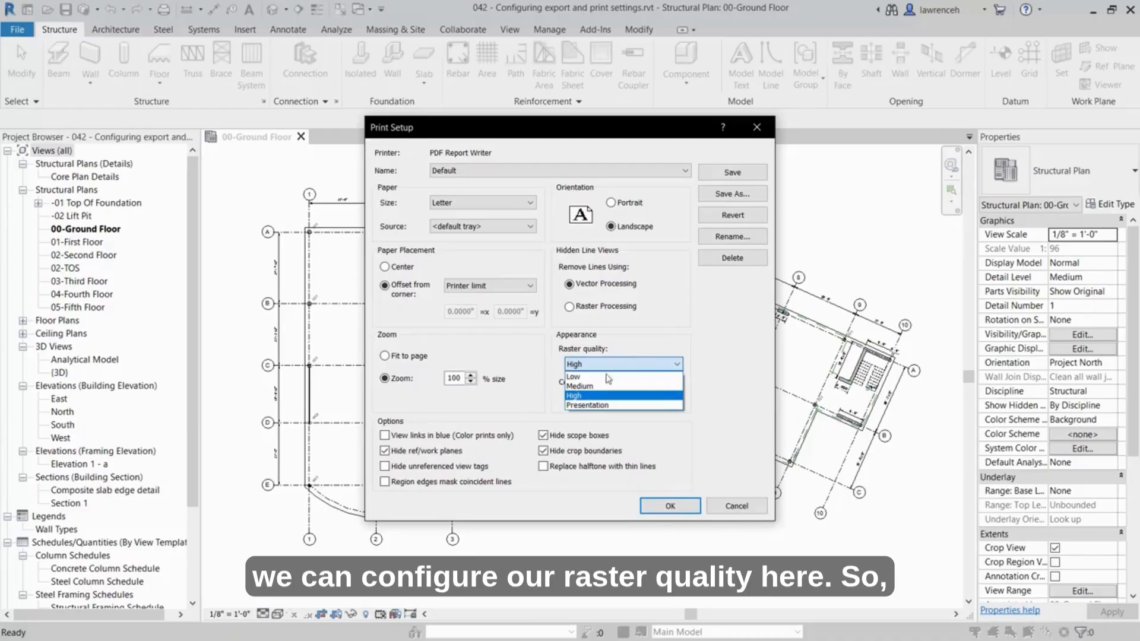
left_click(587, 386)
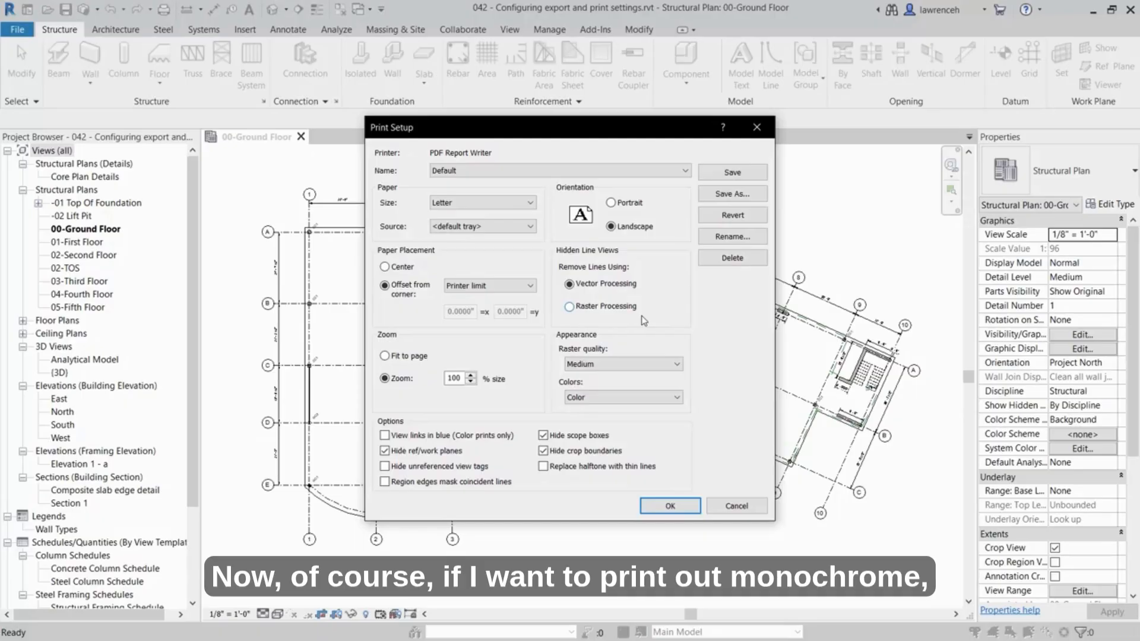
left_click(640, 399)
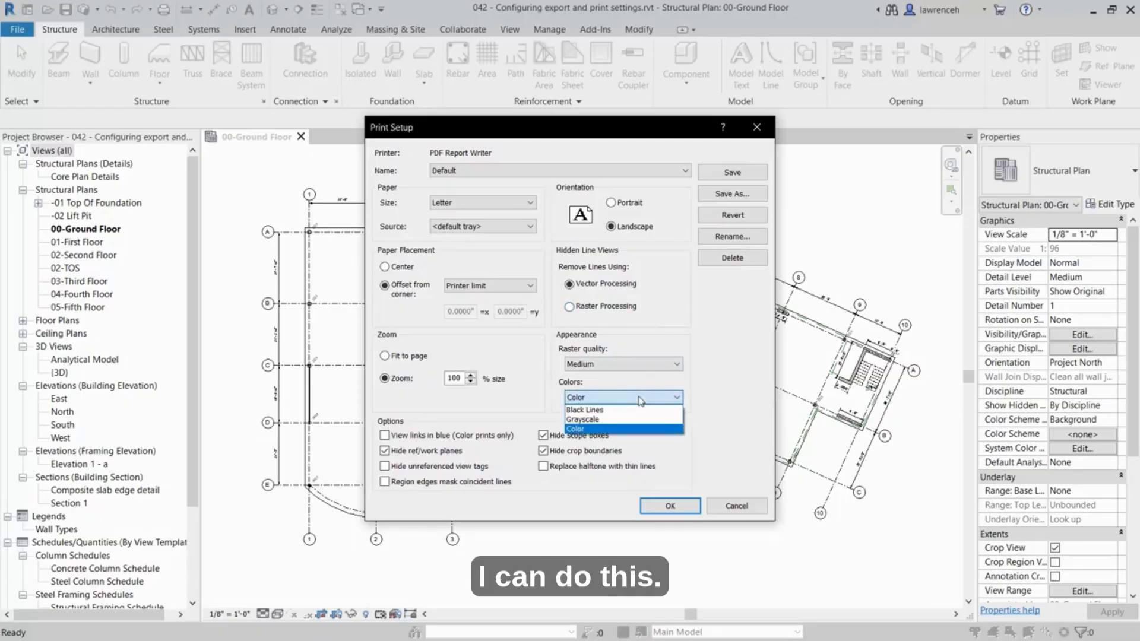
left_click(619, 411)
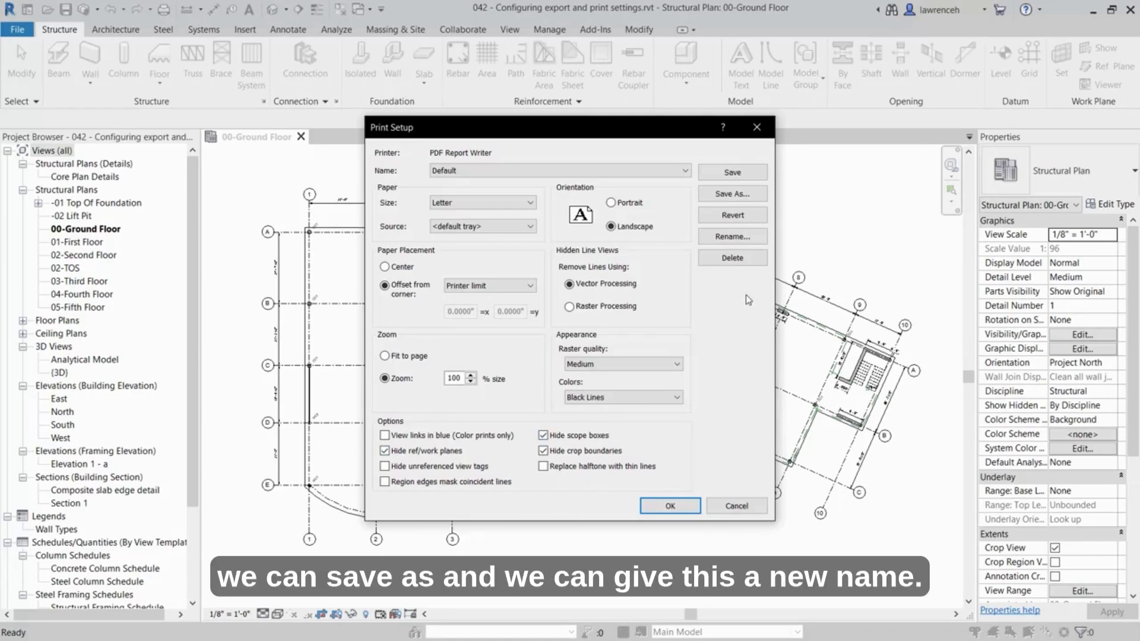
- Save the print settings as a new setup named Training and accept the print setup
left_click(751, 196)
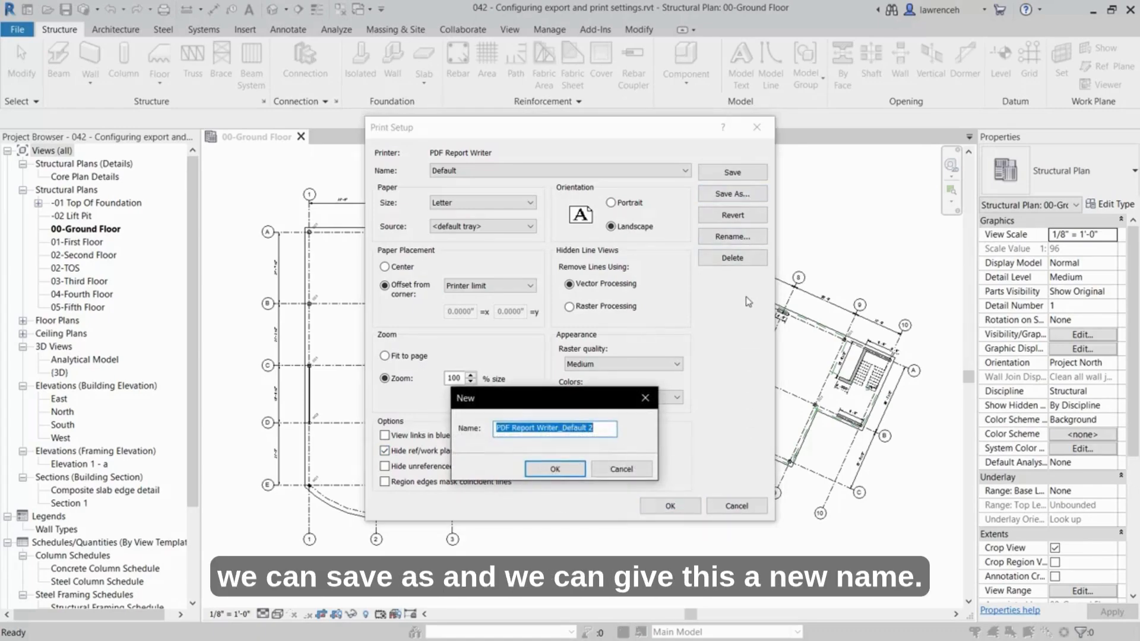
type("Train")
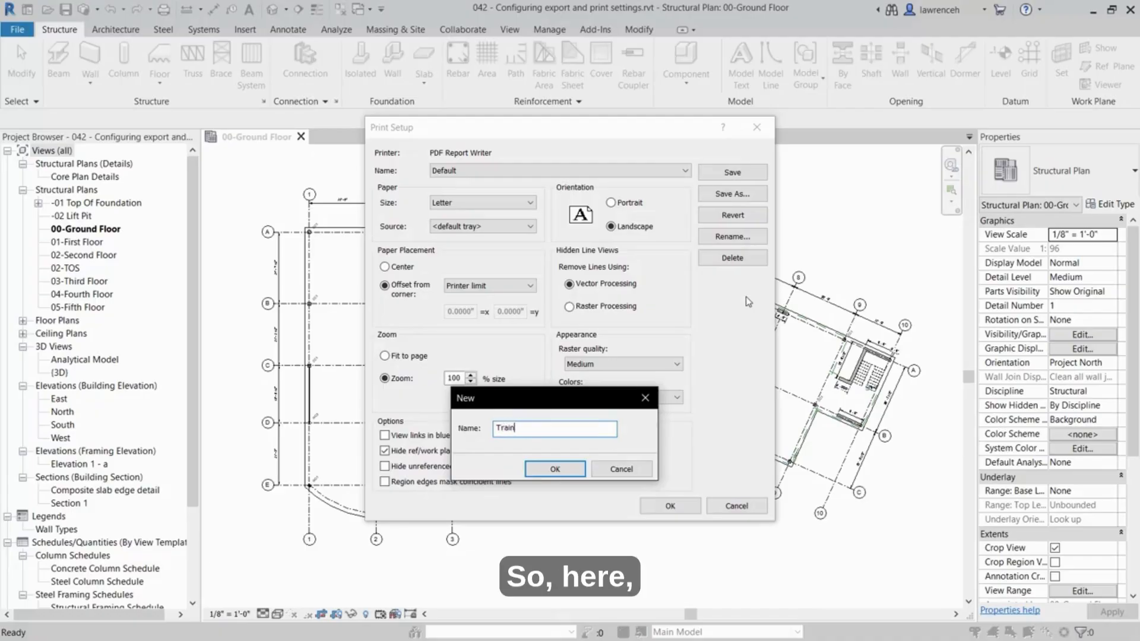
type("ing")
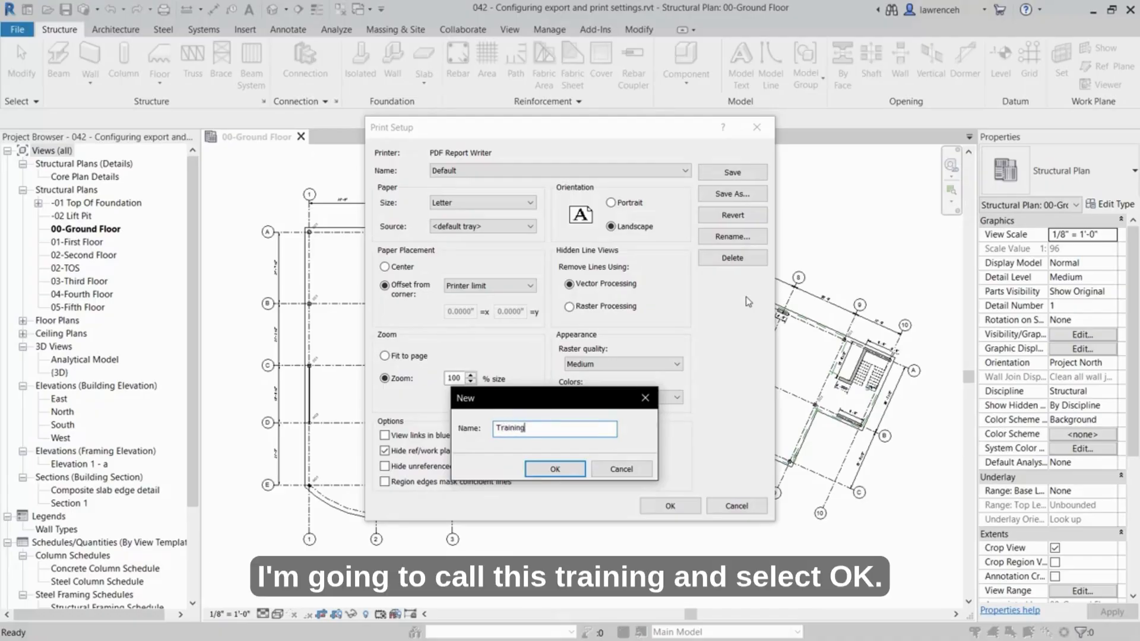
left_click(564, 471)
left_click(682, 513)
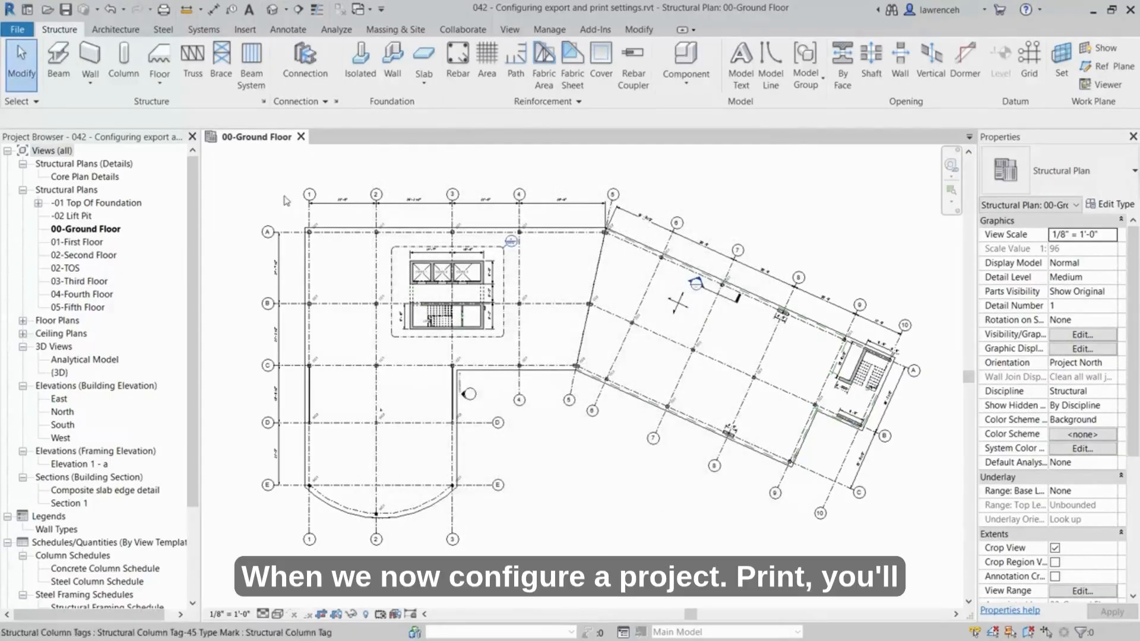
- Check which print setup the Print dialog uses and leave it without printing
left_click(166, 12)
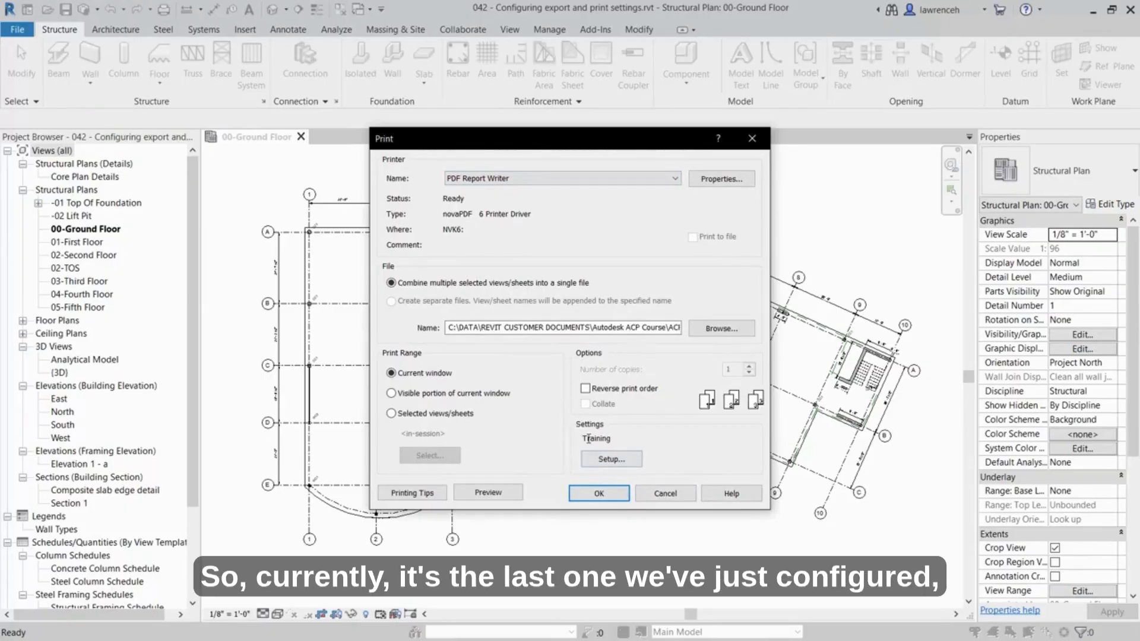
left_click_drag(584, 438, 615, 444)
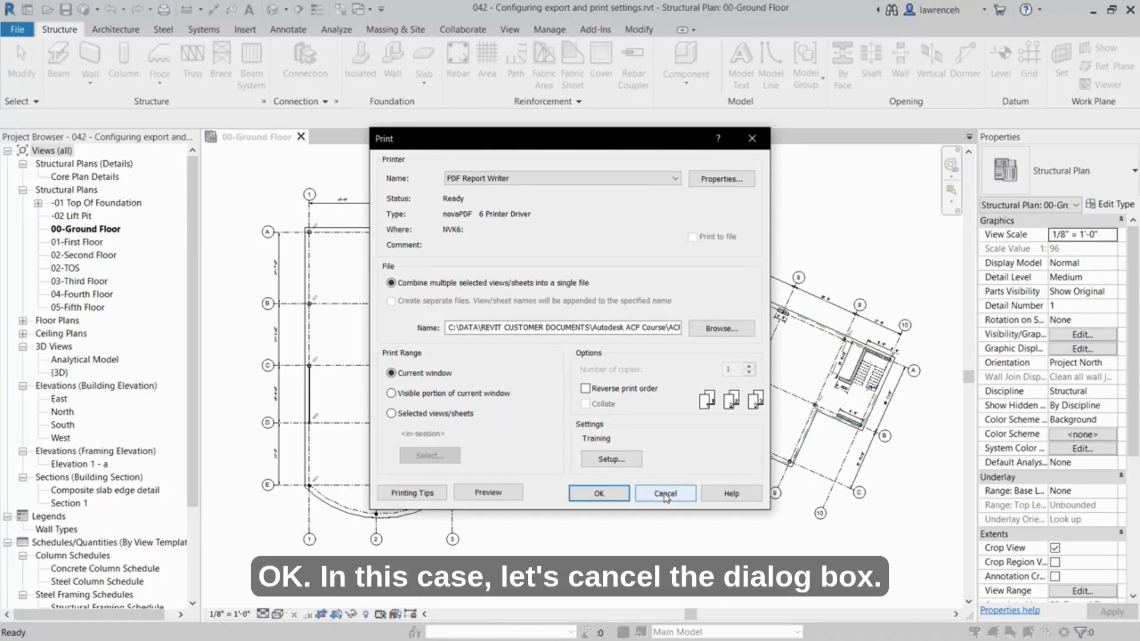
left_click(665, 494)
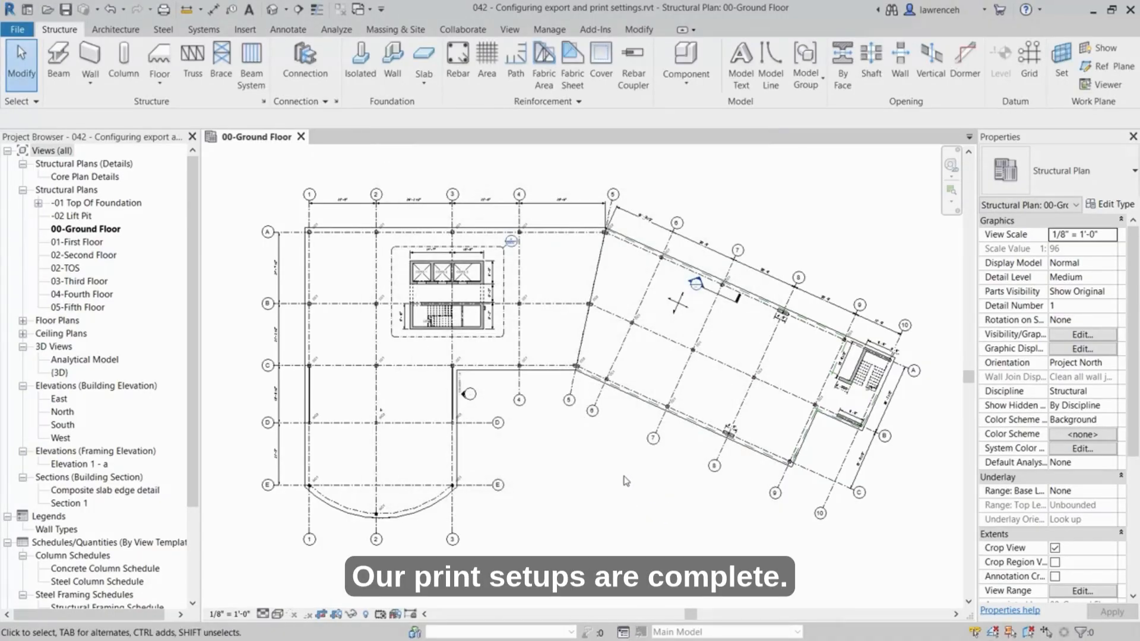